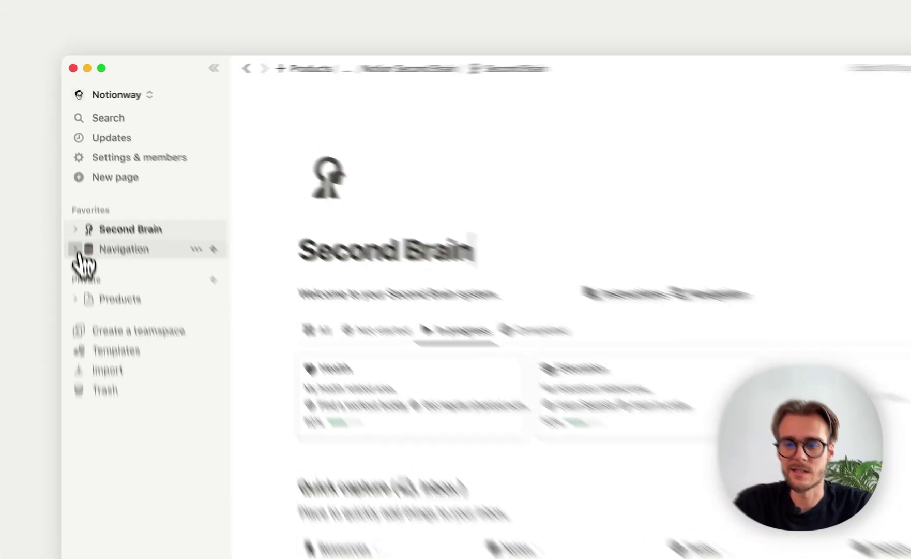
Browse the Areas, Tasks, Archive and Review pages under Navigation, then return to Second Brain.
left_click(76, 250)
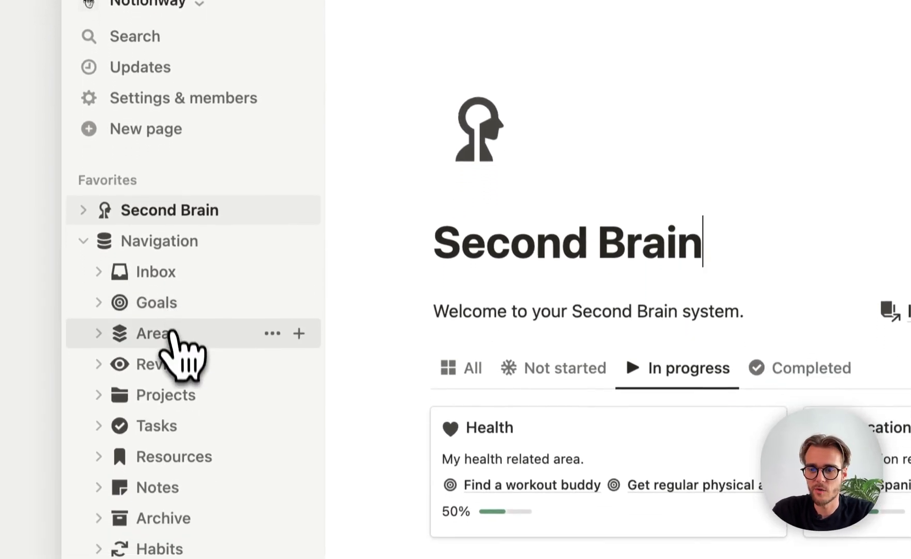
left_click(171, 333)
left_click(173, 425)
left_click(176, 518)
left_click(181, 363)
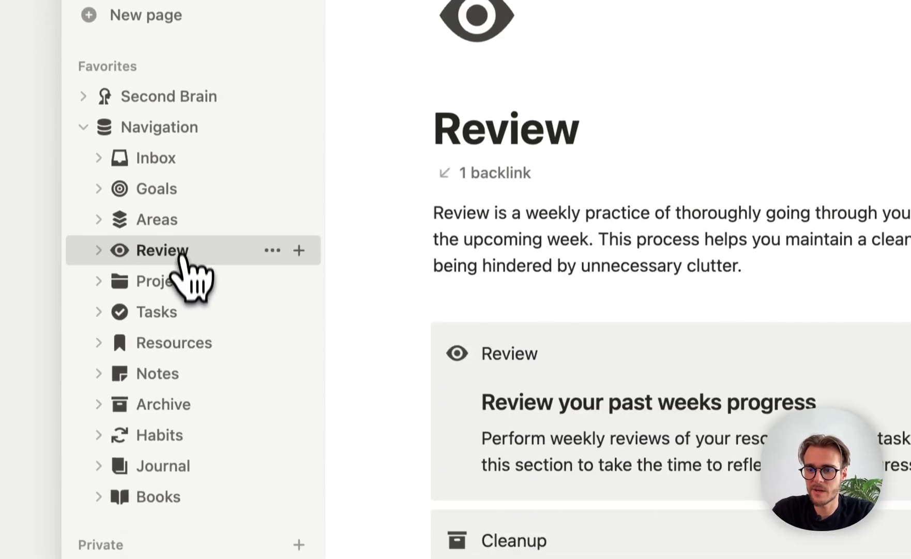
left_click(84, 127)
left_click(155, 97)
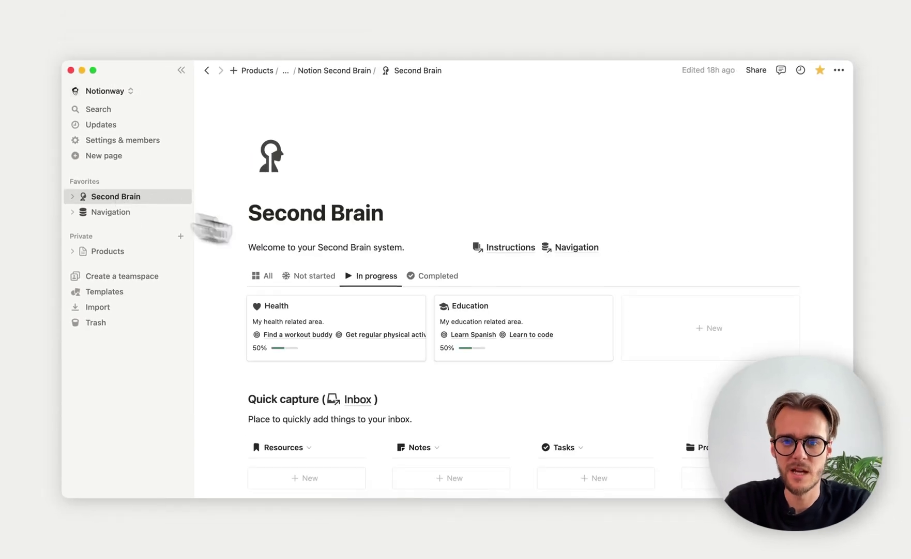
Preview the Health area page, then toggle between completed and in-progress areas.
scroll(376, 268, "down", 2)
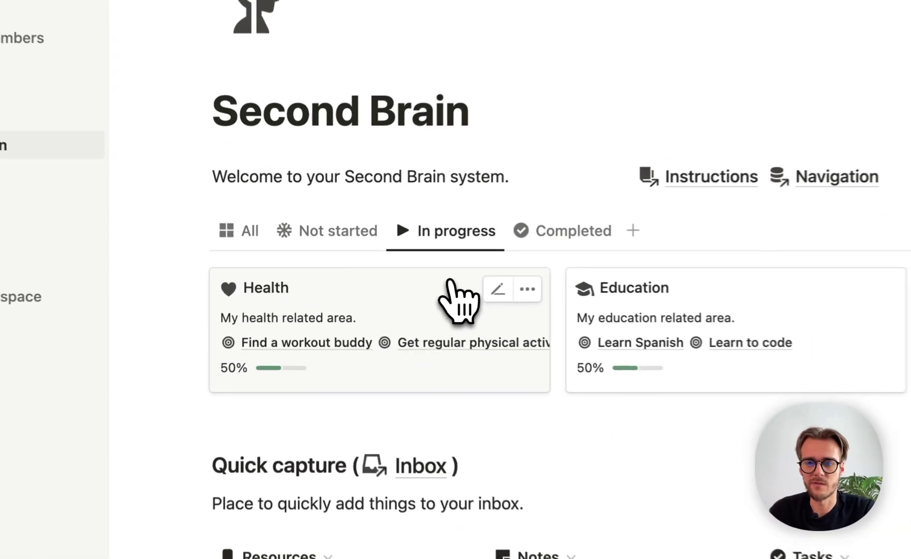
left_click(376, 277)
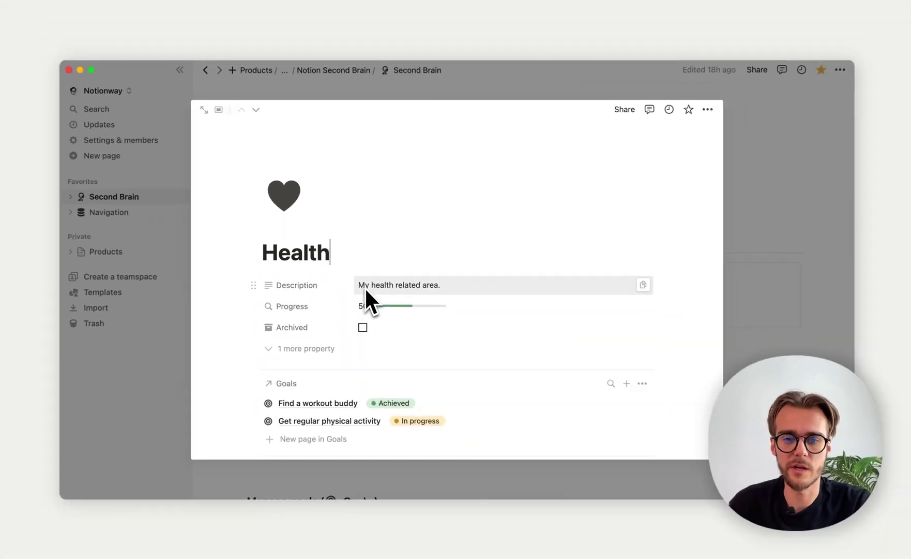
scroll(364, 286, "down", 2)
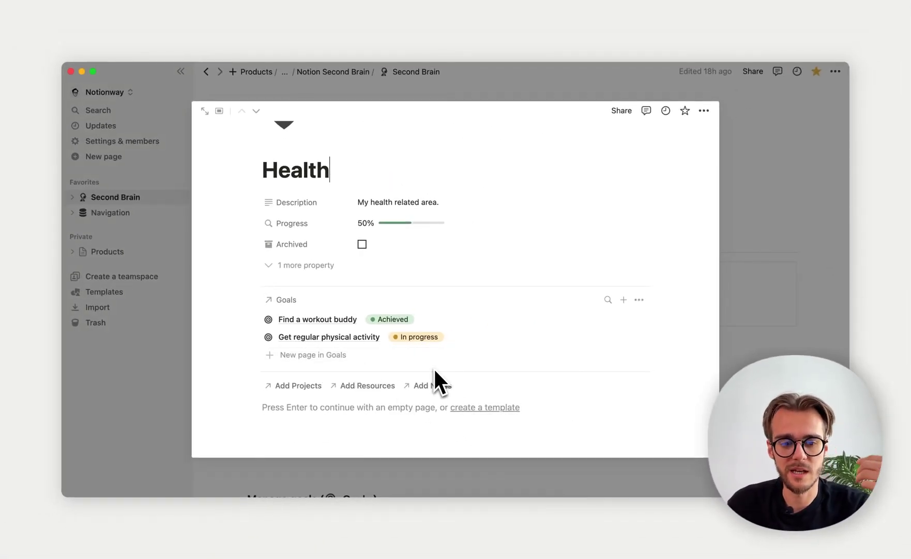
scroll(434, 370, "up", 3)
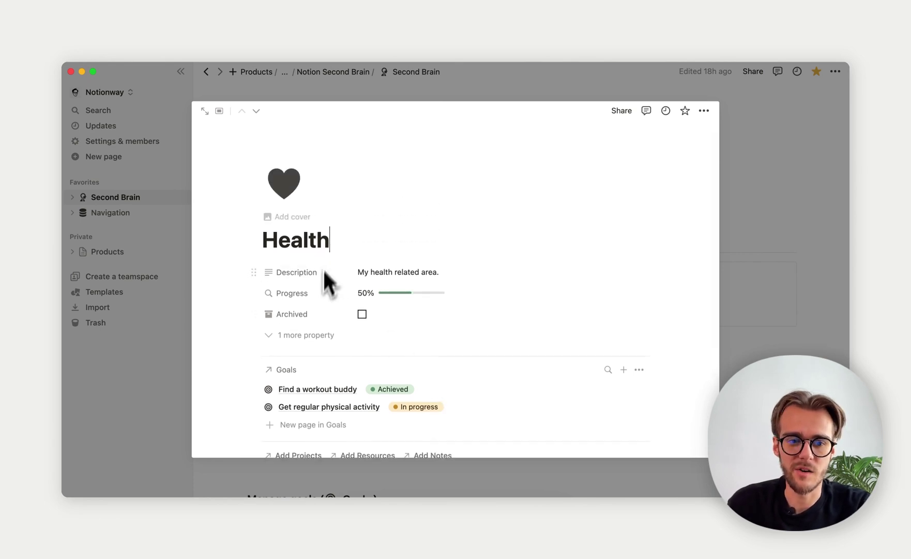
left_click(775, 334)
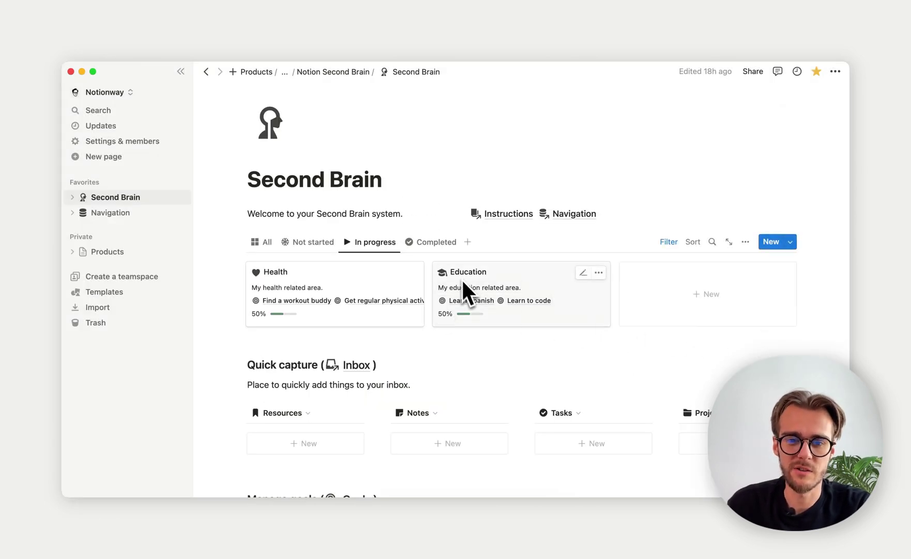
left_click(433, 242)
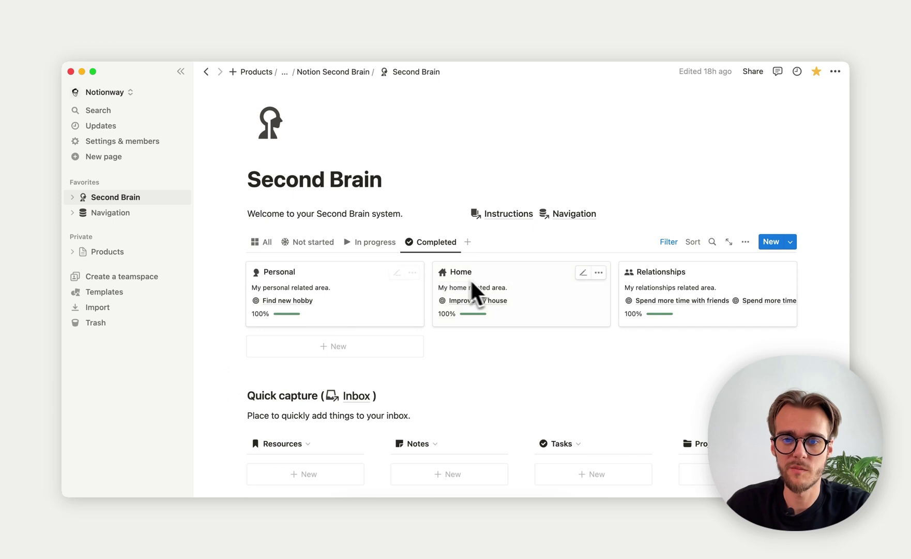
left_click(372, 243)
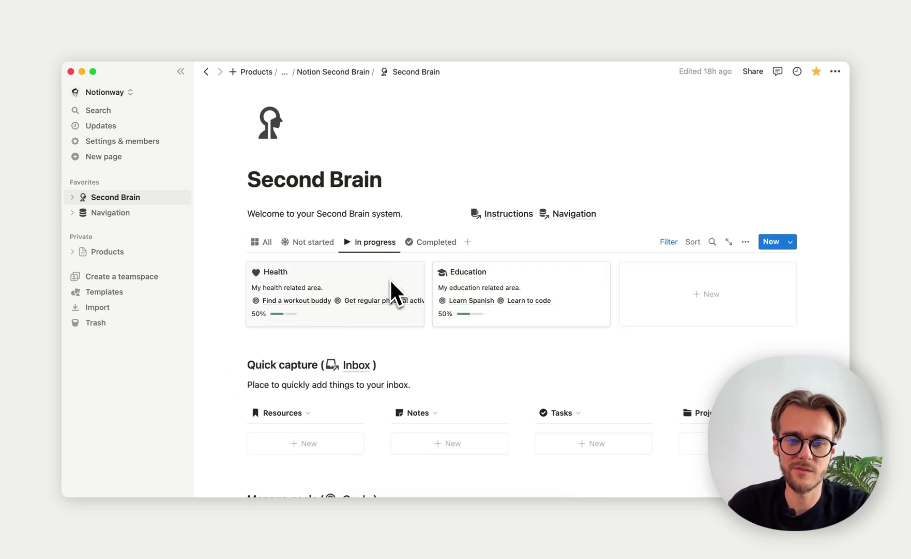
Create a 'Call John' task in Quick capture with Medium priority and close it.
scroll(389, 278, "down", 2)
scroll(390, 279, "down", 3)
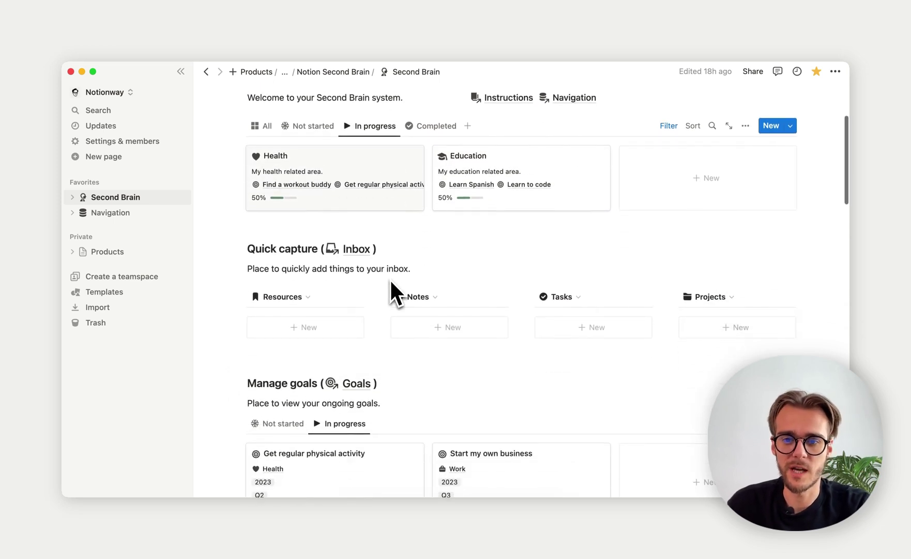
scroll(390, 282, "down", 1)
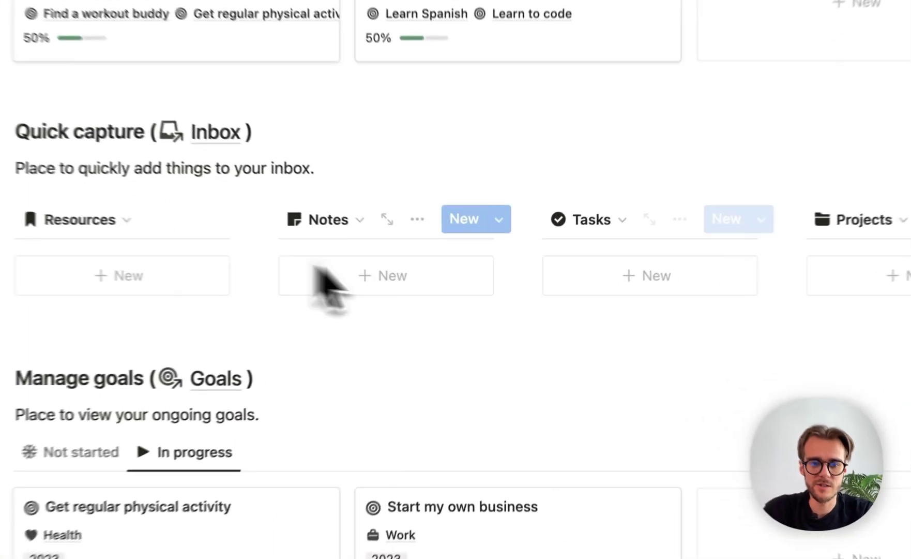
left_click(652, 284)
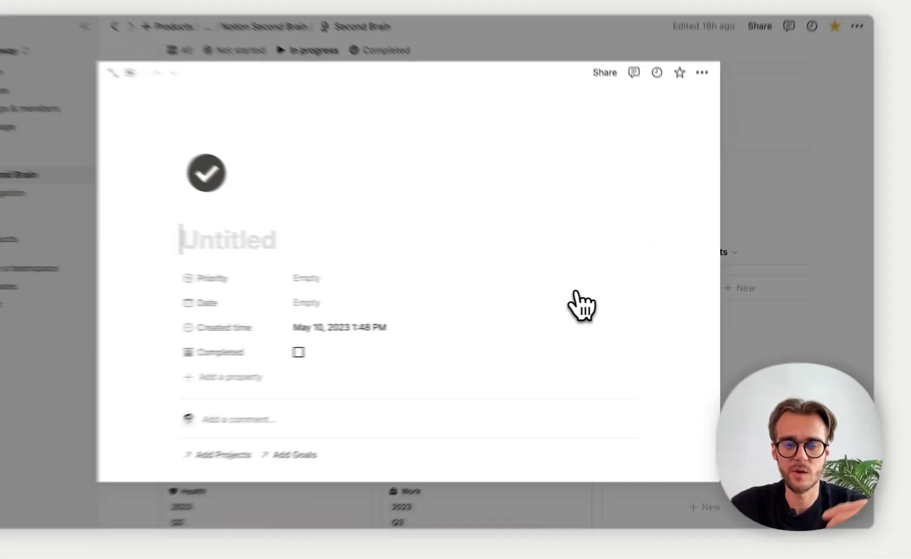
type("Call John")
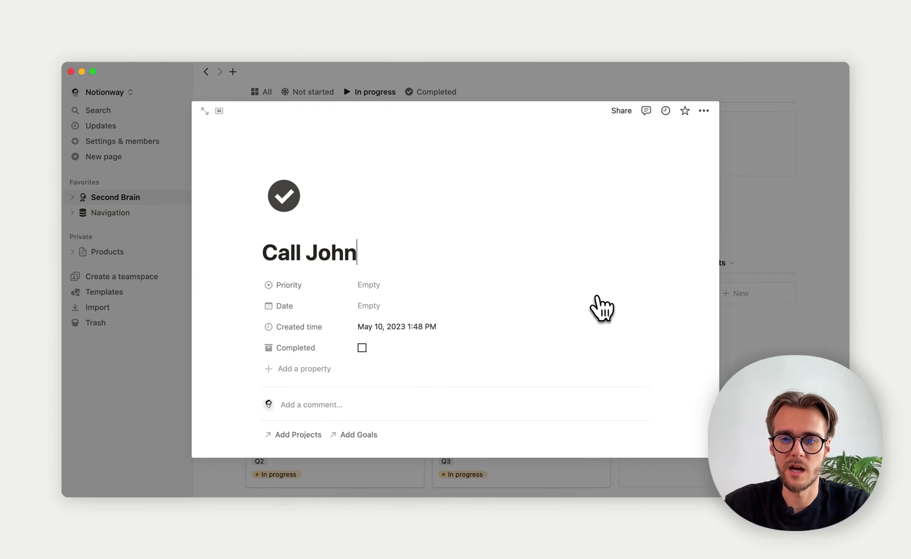
left_click(507, 284)
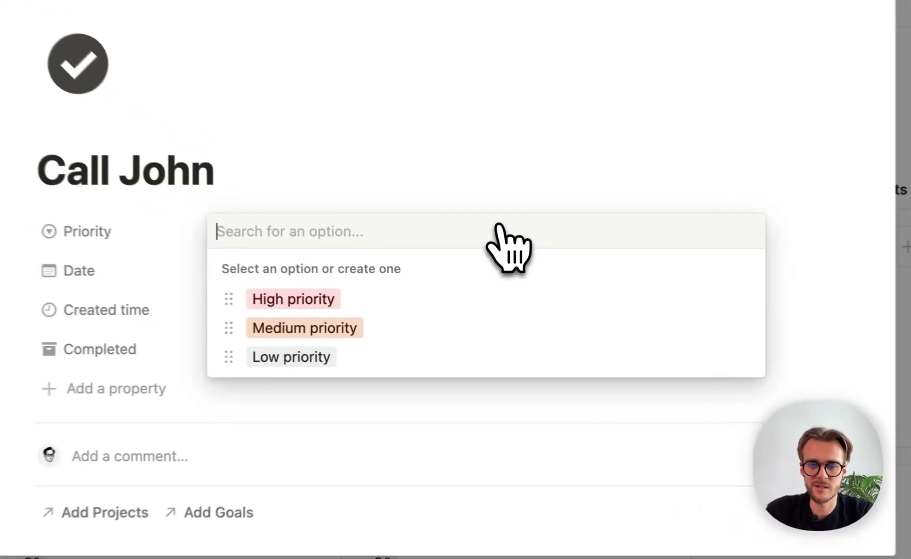
left_click(432, 338)
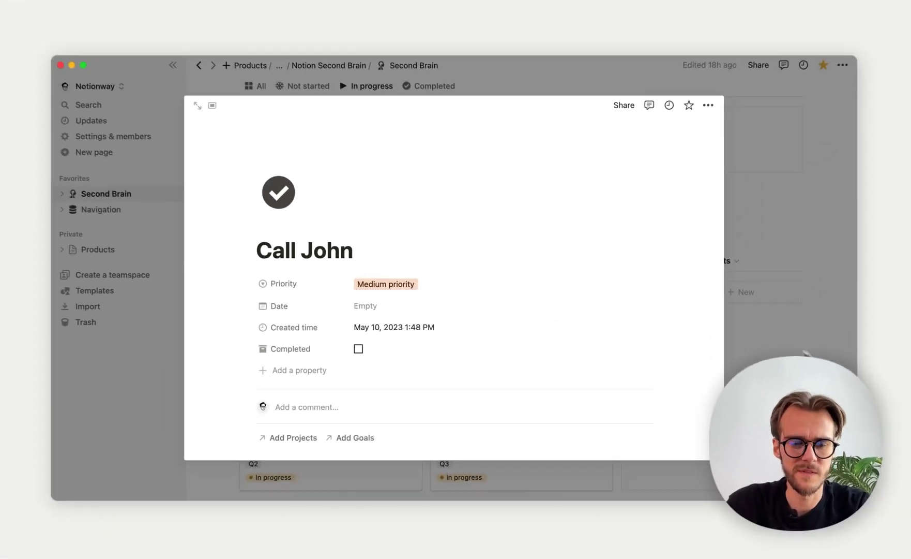
key("Escape")
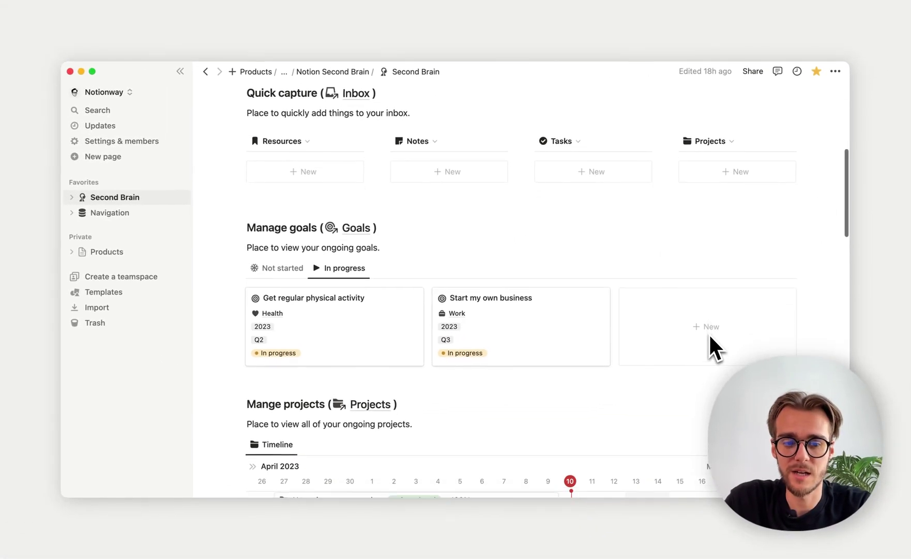
scroll(709, 334, "down", 1)
scroll(385, 254, "down", 1)
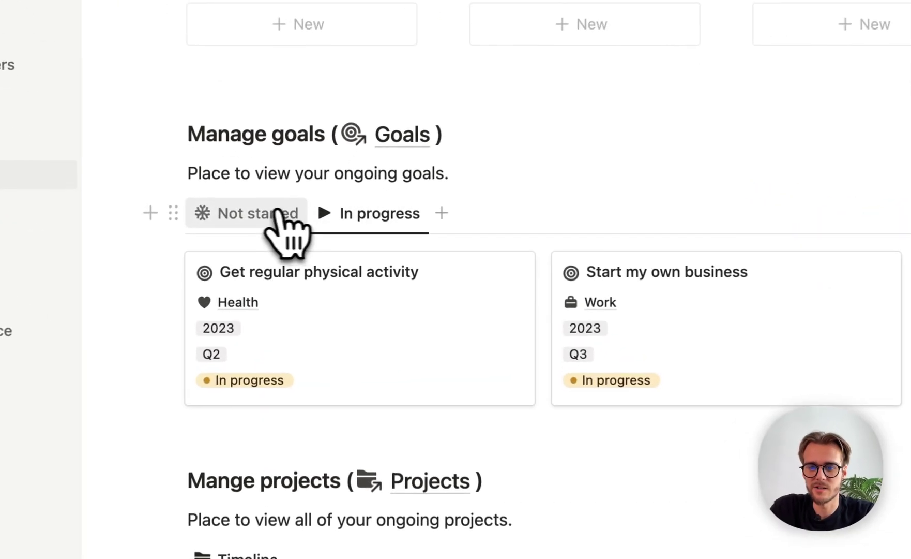
left_click(406, 342)
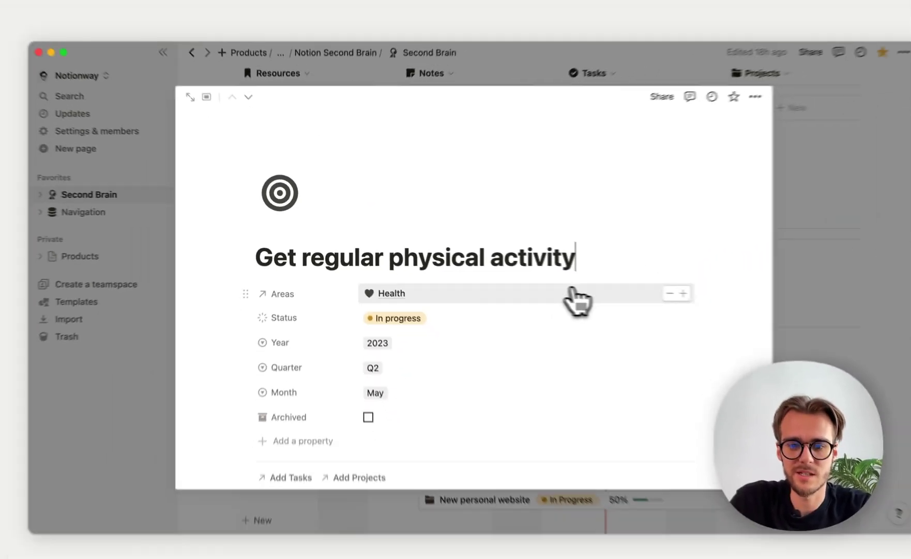
scroll(578, 300, "down", 5)
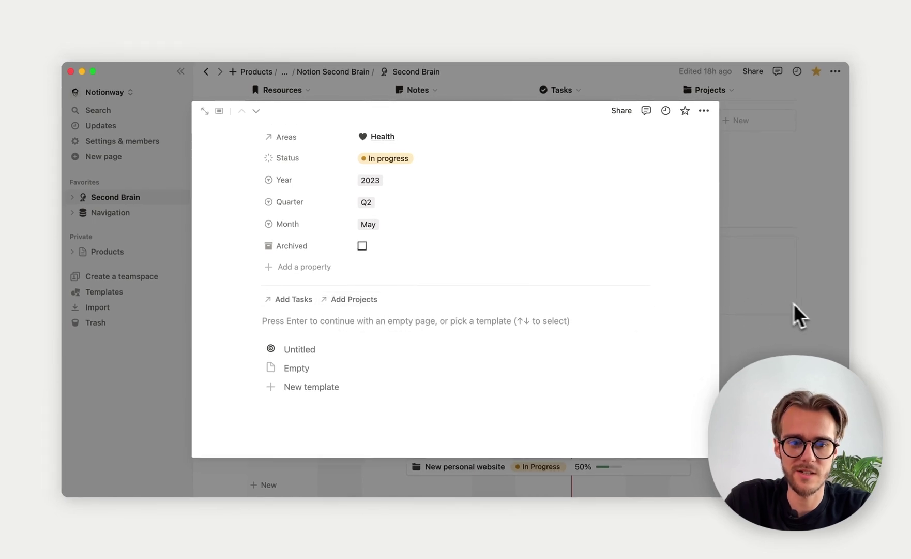
left_click(799, 316)
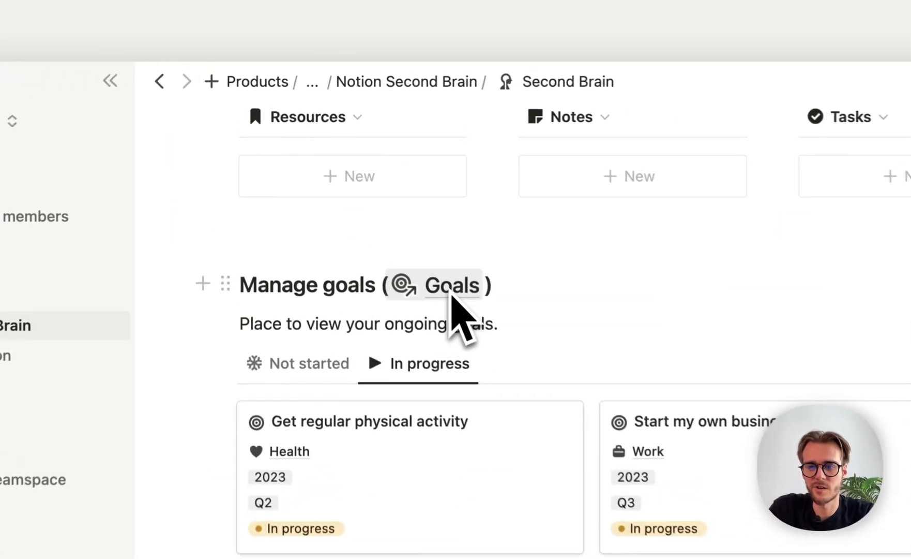
left_click(70, 215)
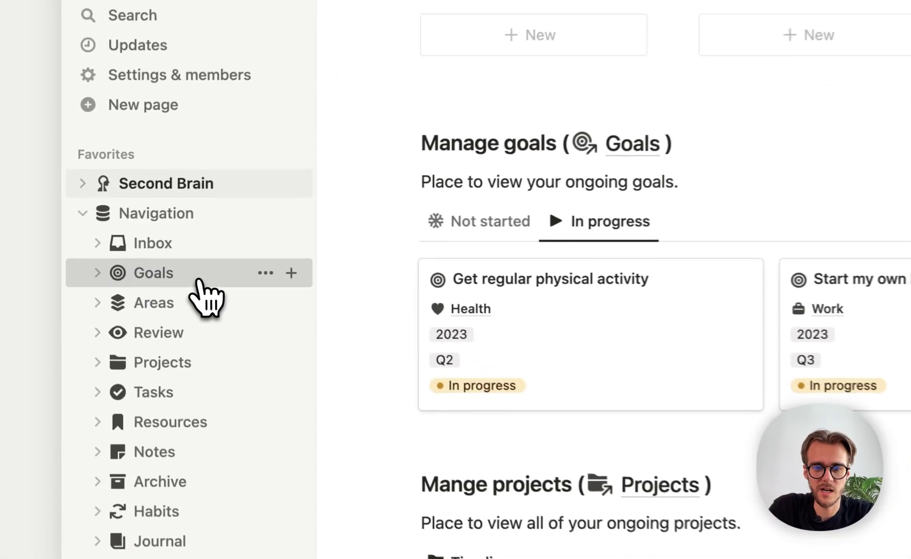
left_click(127, 247)
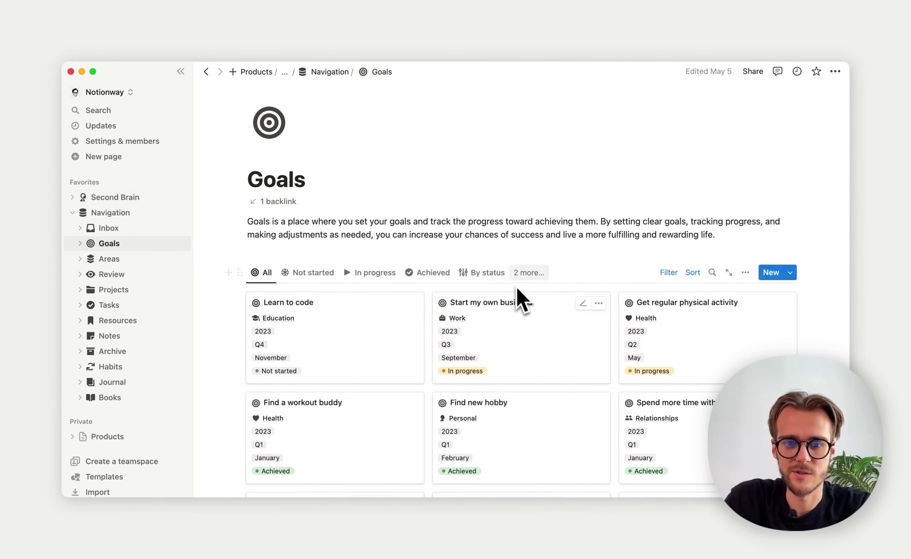
left_click(115, 198)
left_click(73, 212)
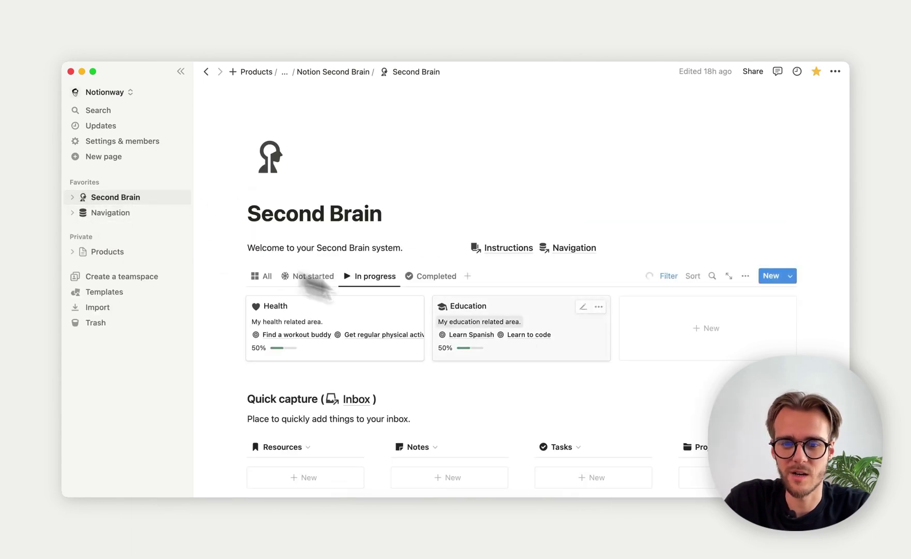
Resize and drag the New personal website timeline bar so it spans May 4 to May 15.
scroll(468, 334, "down", 5)
scroll(466, 331, "down", 4)
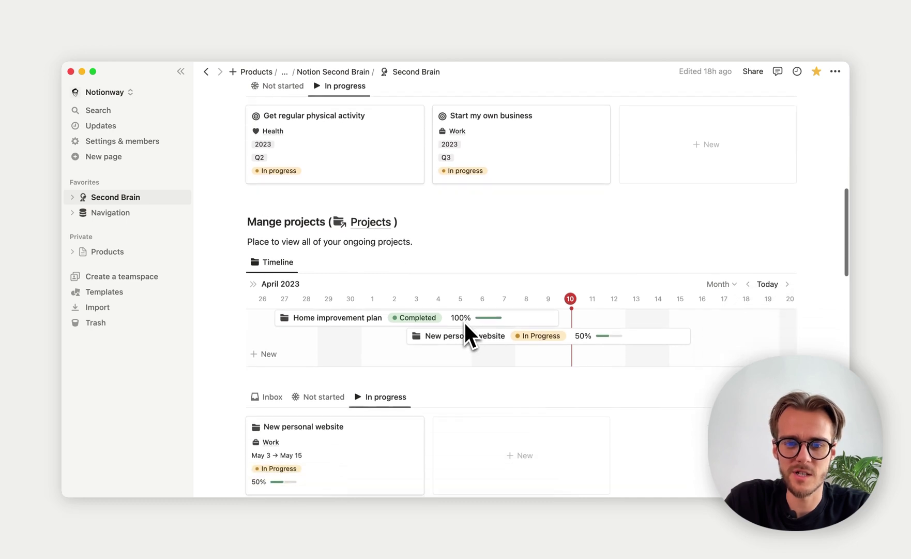
scroll(429, 337, "right", 3)
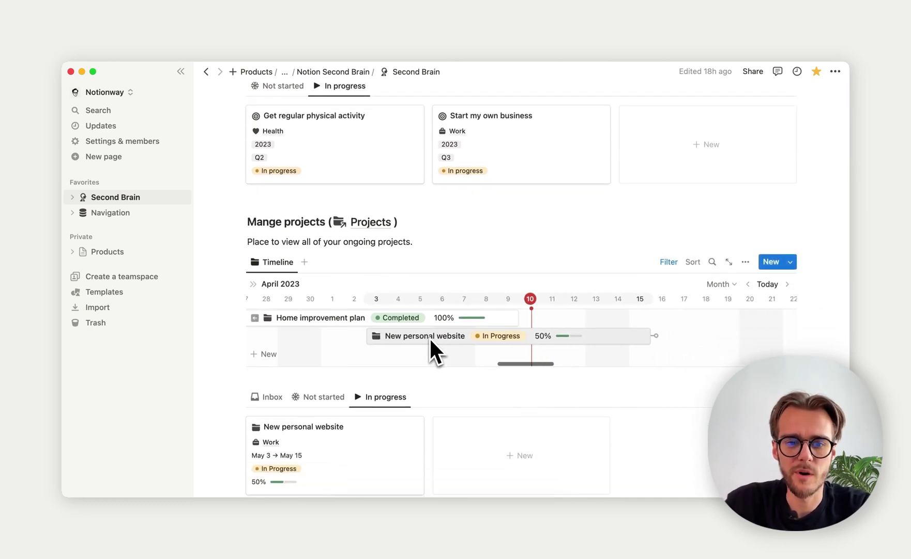
scroll(538, 336, "right", 2)
scroll(550, 337, "left", 8)
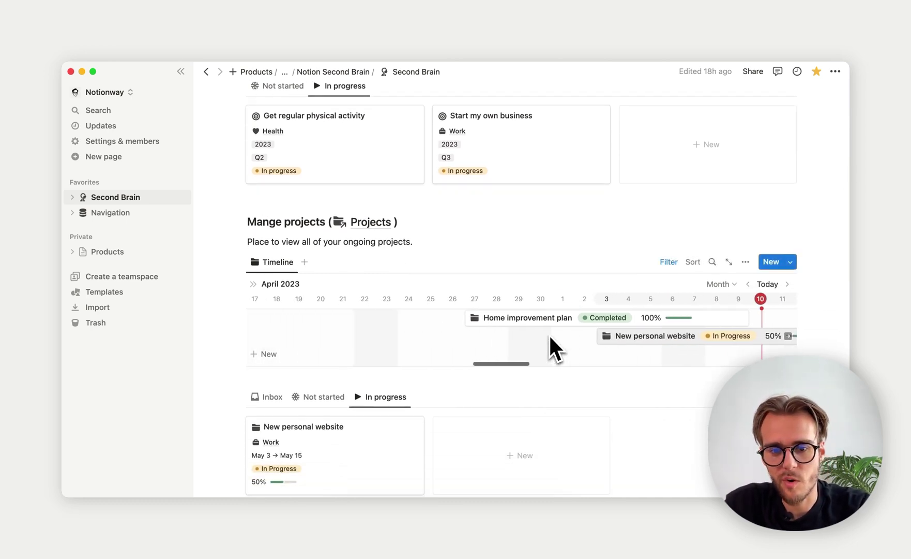
scroll(550, 338, "right", 5)
scroll(549, 337, "right", 15)
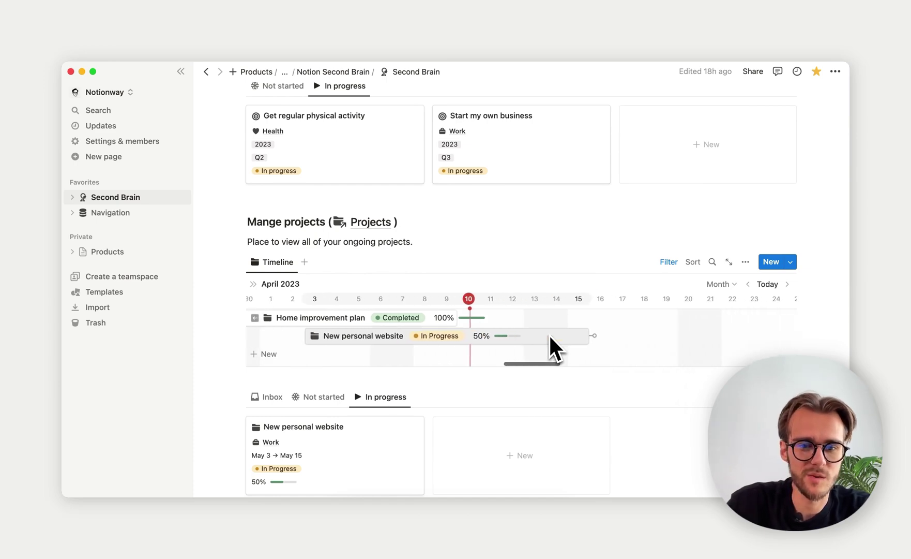
scroll(549, 334, "left", 6)
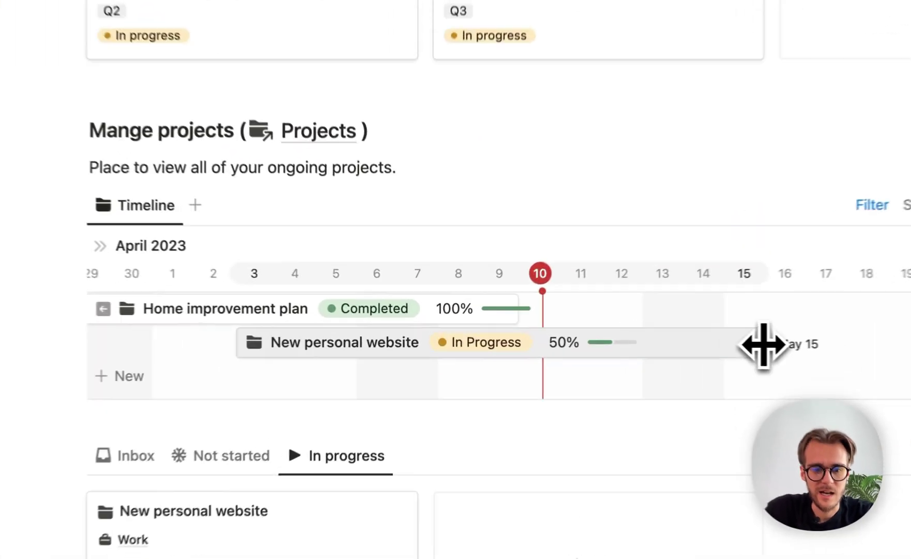
left_click_drag(763, 344, 741, 358)
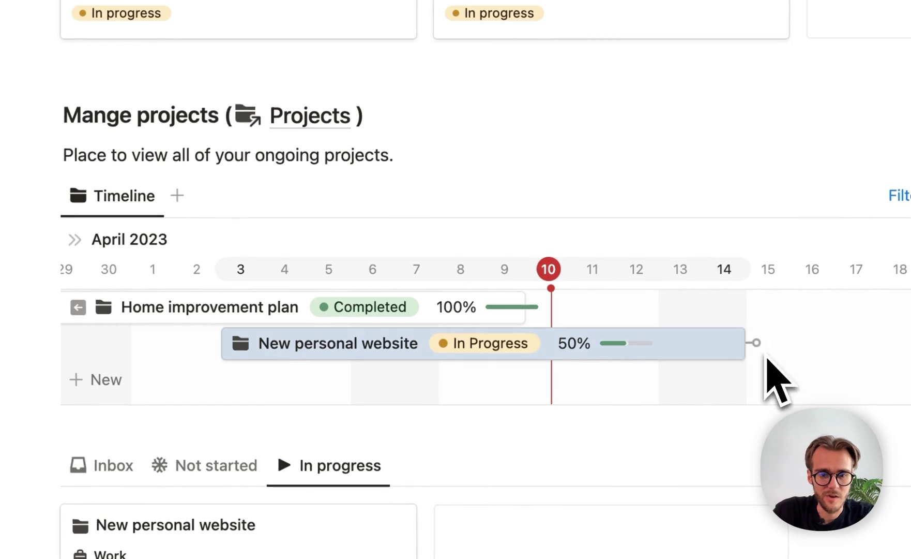
left_click_drag(641, 349, 733, 357)
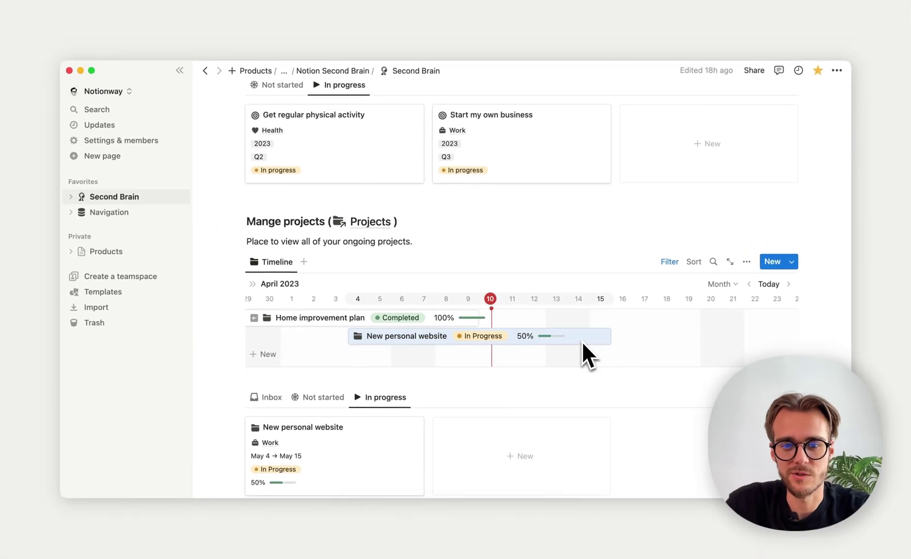
scroll(582, 340, "down", 5)
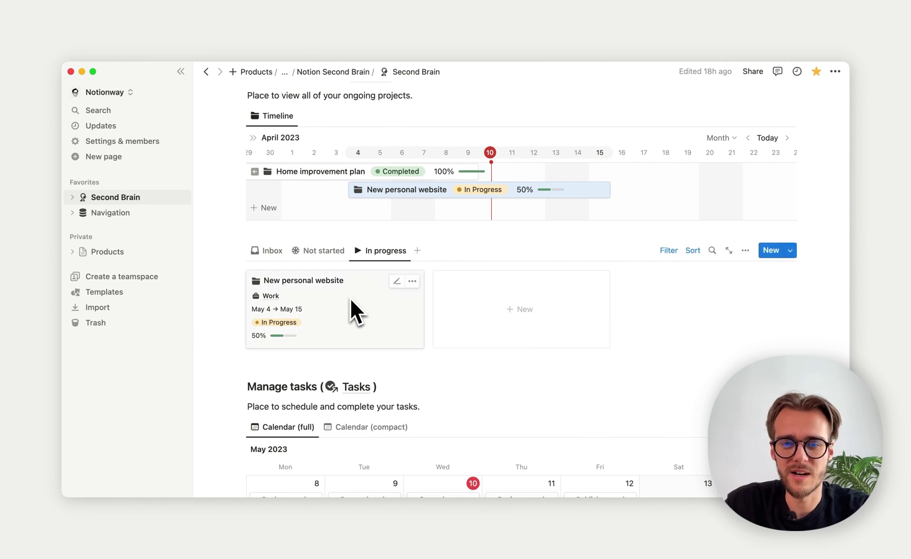
Glance at not-started projects, then open the New personal website project and review its tasks.
left_click(322, 251)
left_click(380, 252)
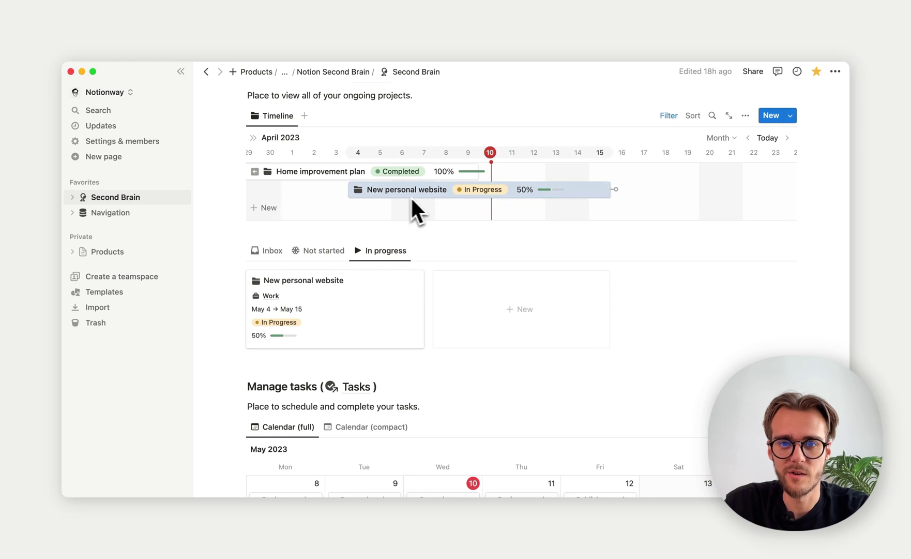
left_click(370, 309)
scroll(408, 309, "down", 5)
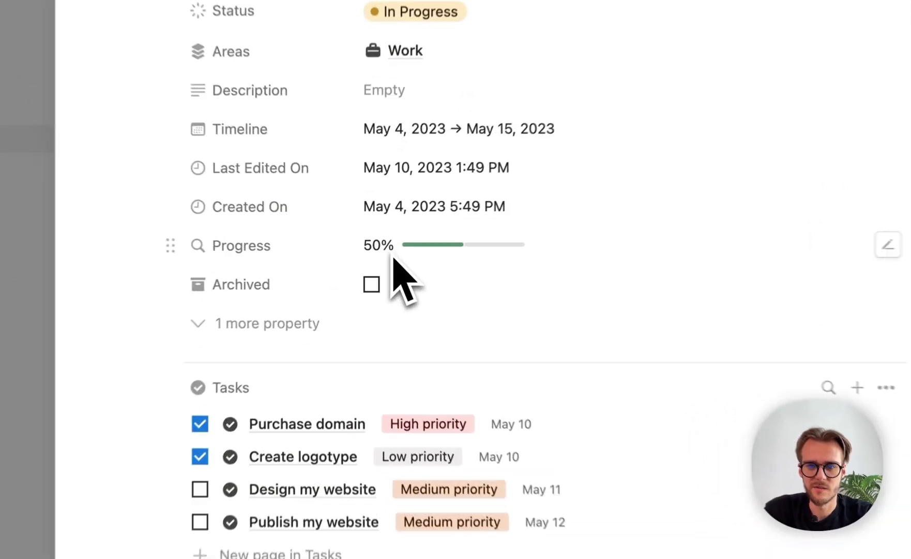
scroll(388, 310, "down", 1)
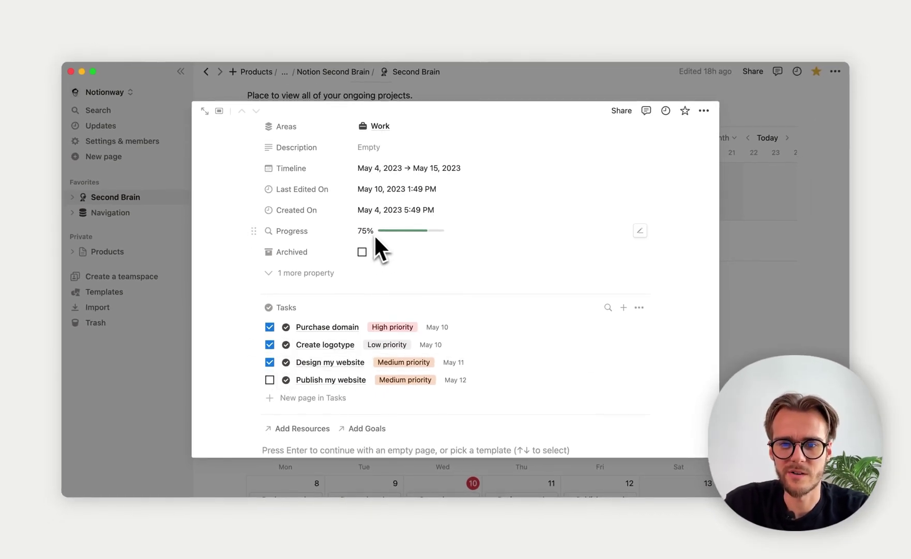
scroll(507, 271, "down", 3)
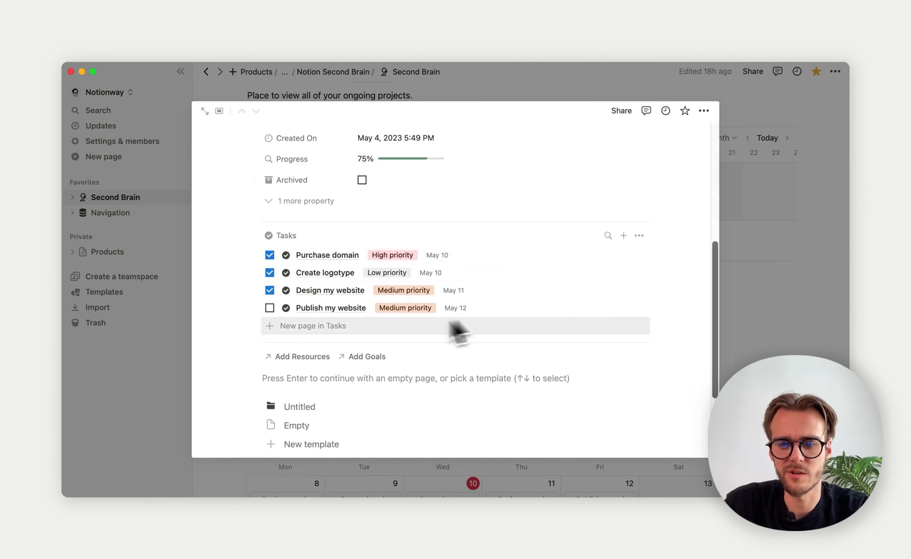
left_click(774, 349)
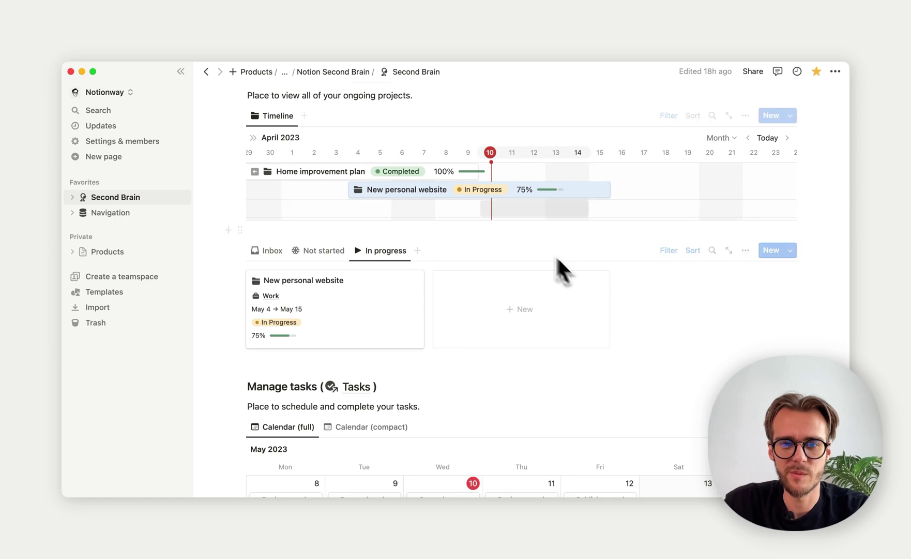
Peek at the project beside the dashboard, then discard a stray unnamed timeline item.
left_click(494, 206)
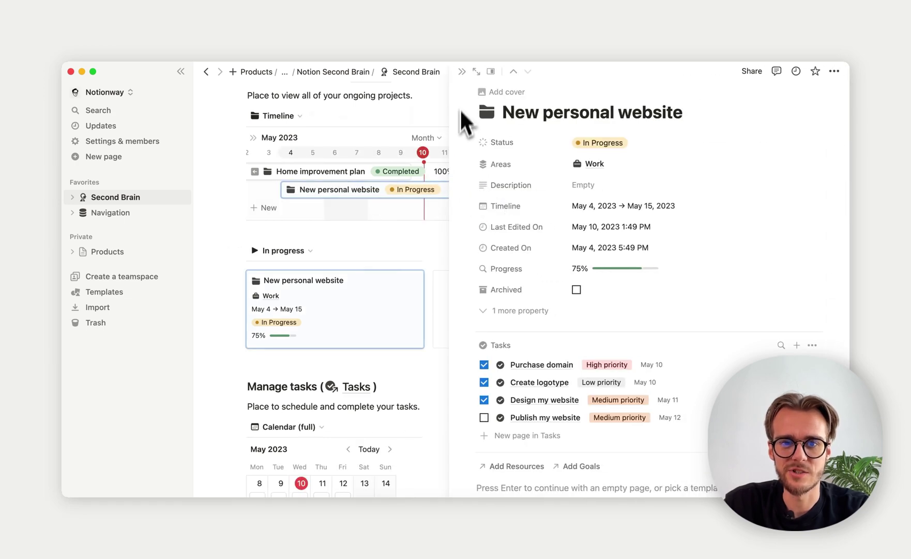
left_click(461, 72)
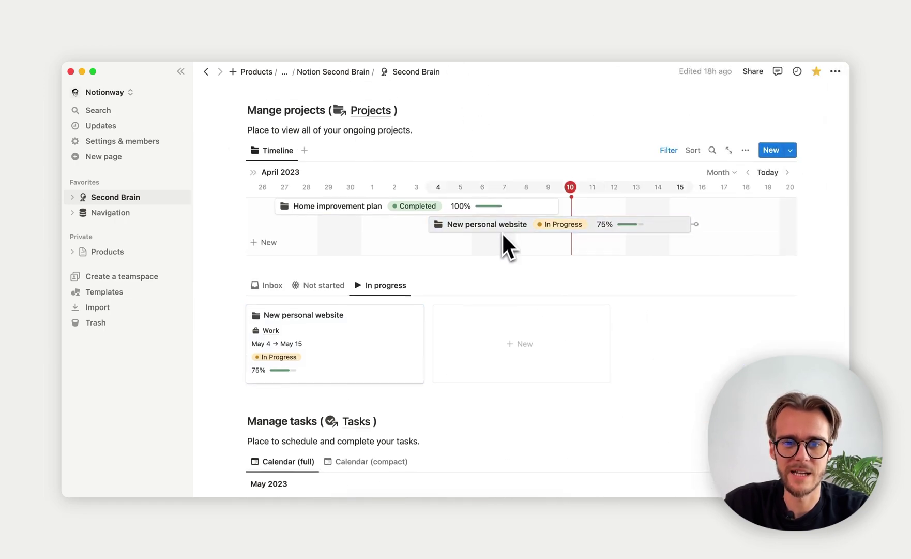
left_click(499, 241)
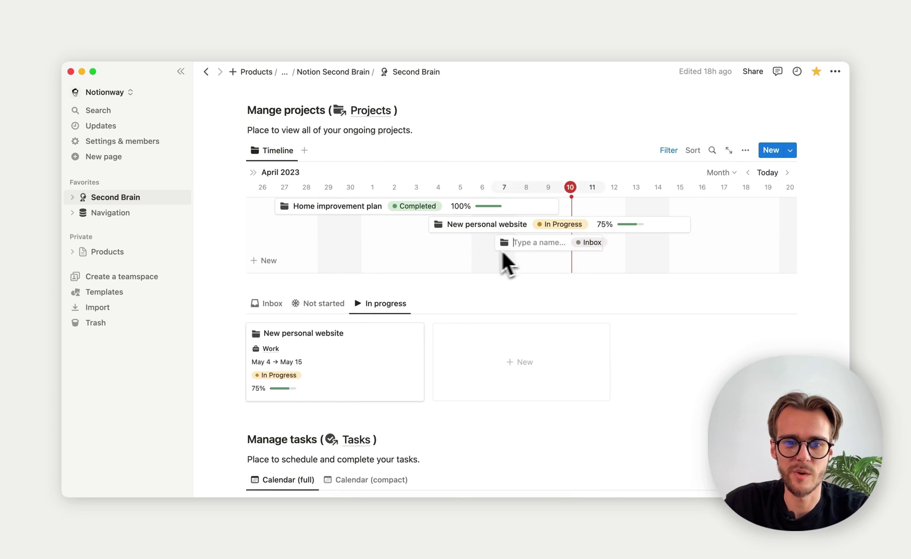
key("Escape")
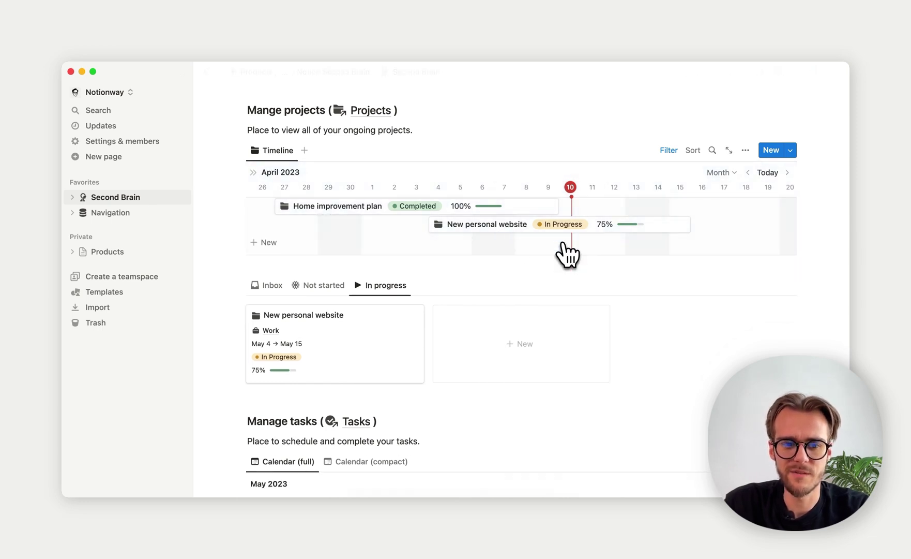
scroll(568, 254, "down", 10)
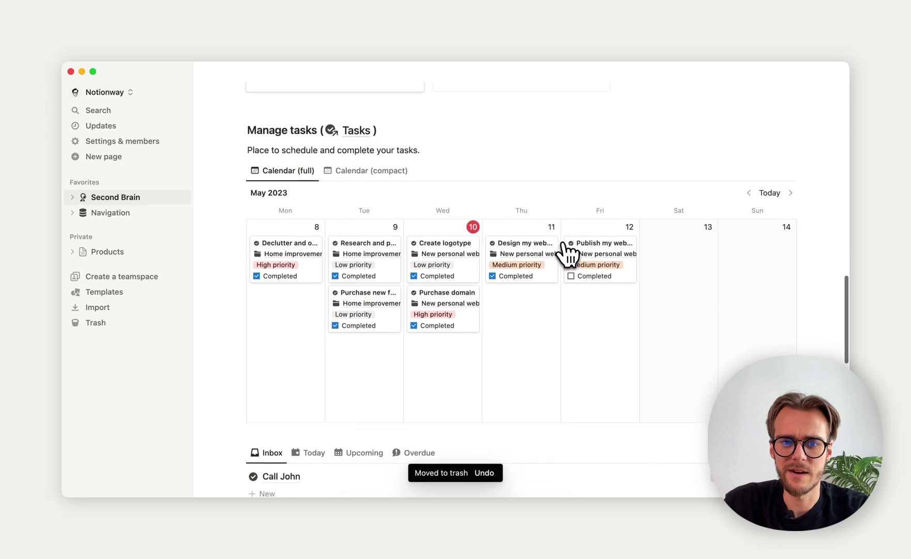
Drag Call John from the Inbox list onto Saturday, May 13 in the calendar.
scroll(567, 253, "down", 3)
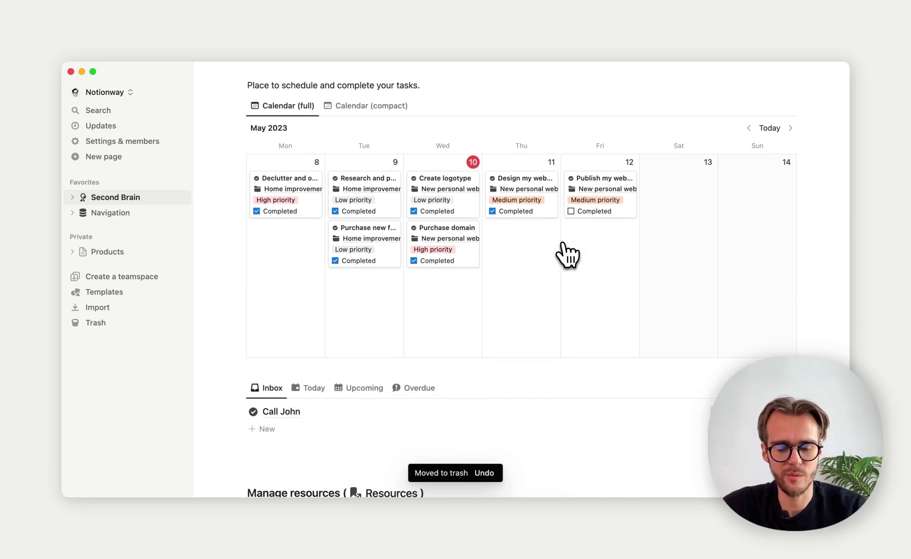
scroll(564, 253, "down", 3)
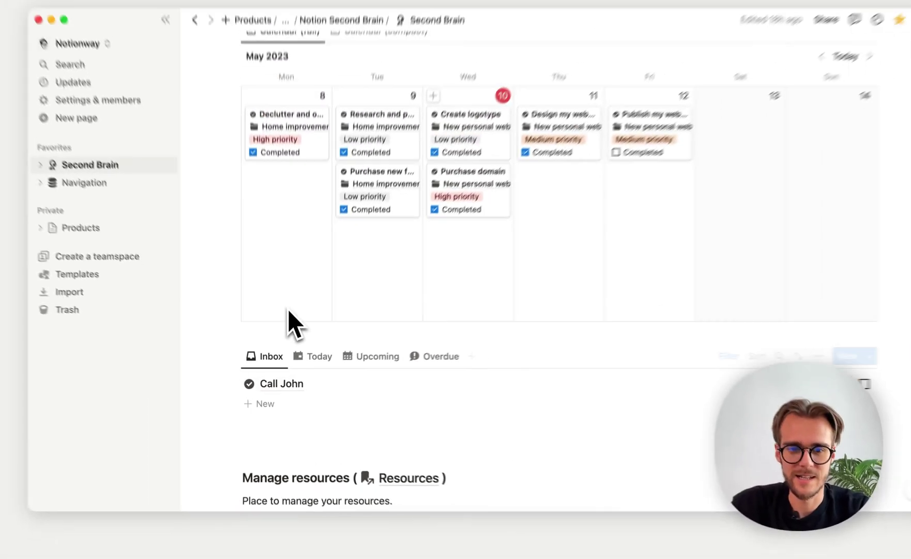
scroll(300, 104, "up", 2)
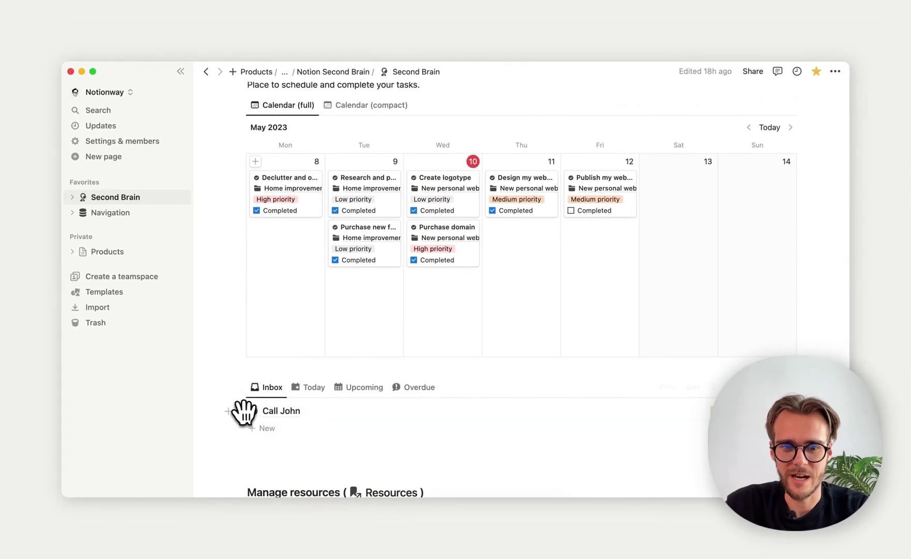
left_click_drag(242, 416, 667, 232)
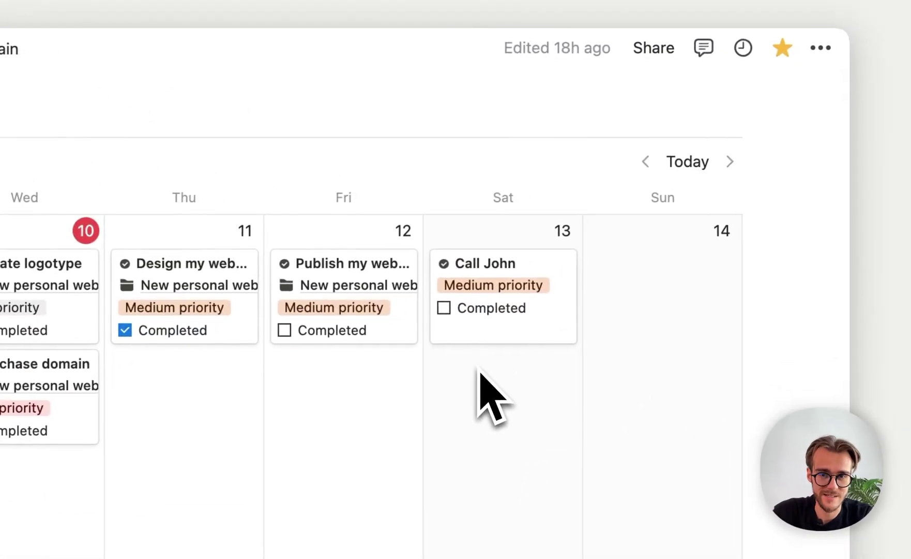
Move Purchase domain around and back to Wednesday the 10th, then mark Publish my website completed.
left_click_drag(39, 417, 208, 438)
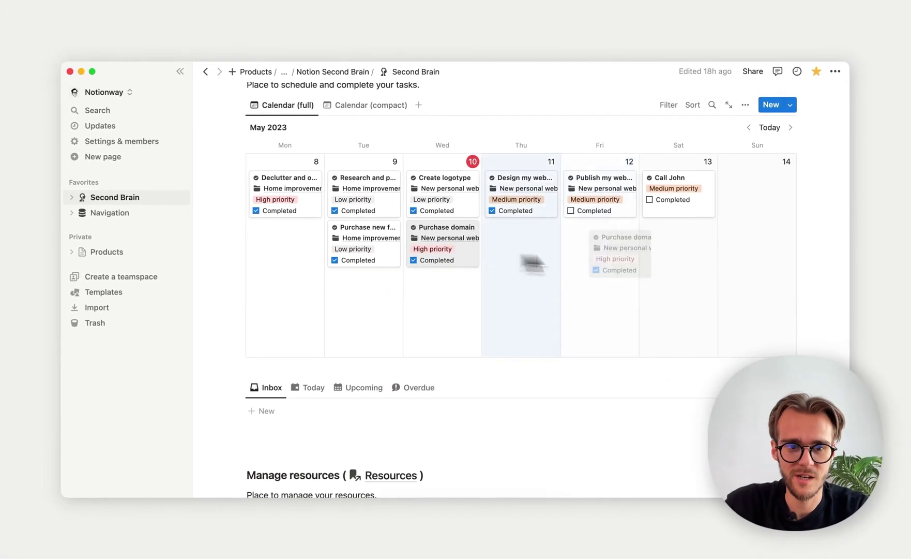
left_click_drag(533, 264, 687, 254)
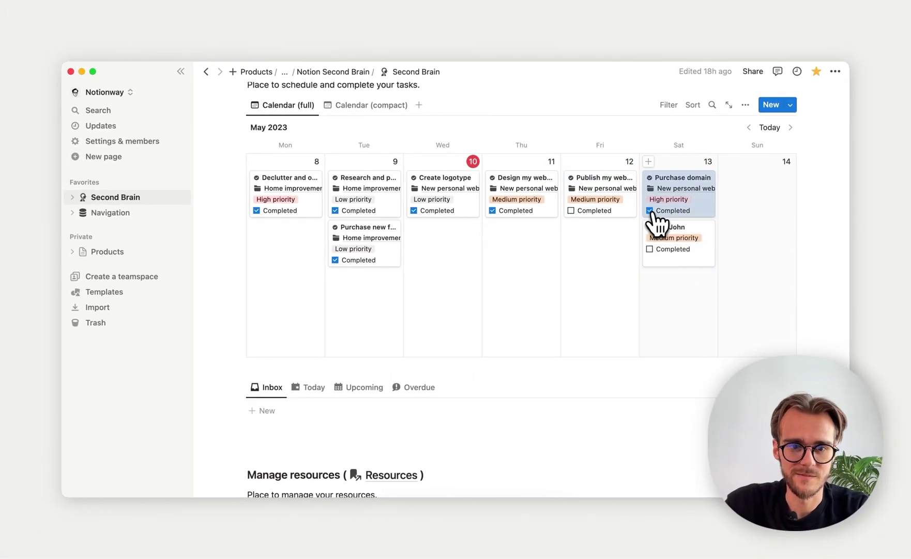
left_click_drag(656, 216, 475, 260)
left_click(571, 210)
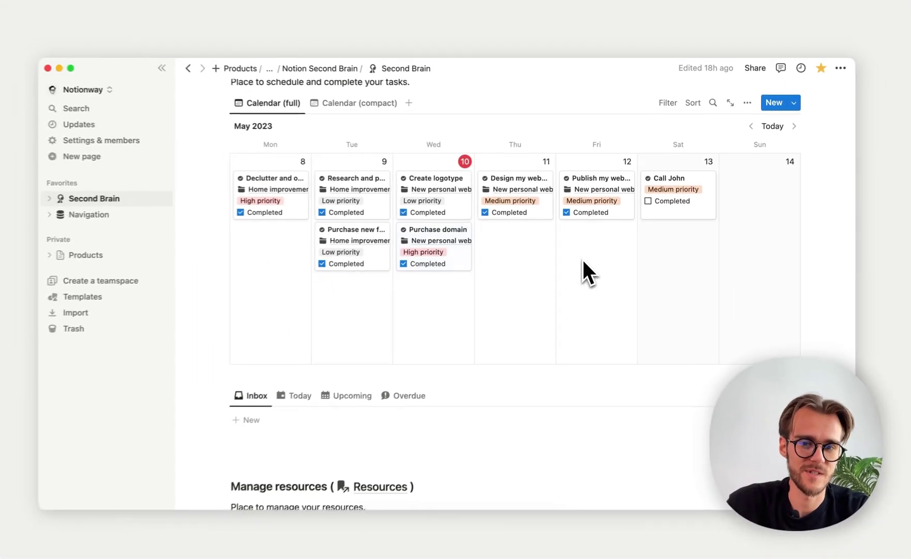
Switch the task list to the Upcoming view to see the next days' tasks.
scroll(585, 258, "down", 3)
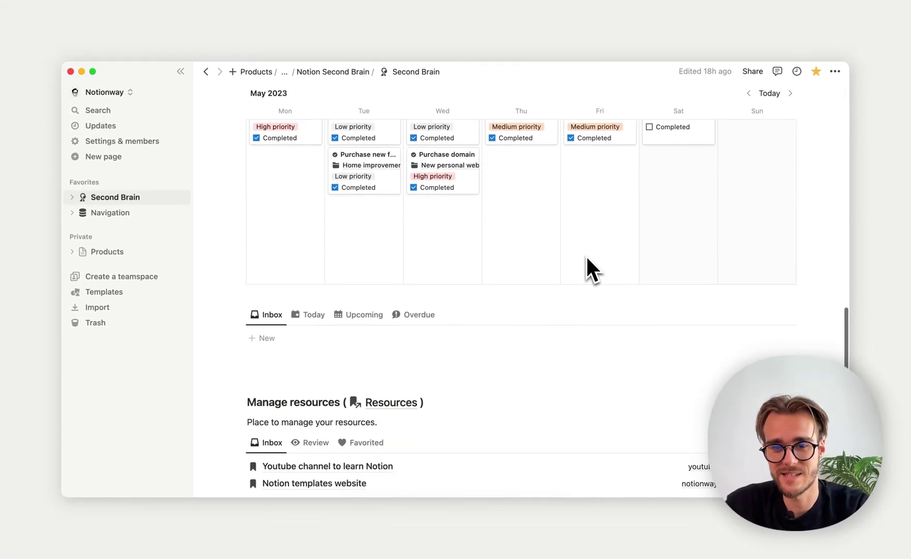
scroll(587, 258, "down", 1)
left_click(354, 286)
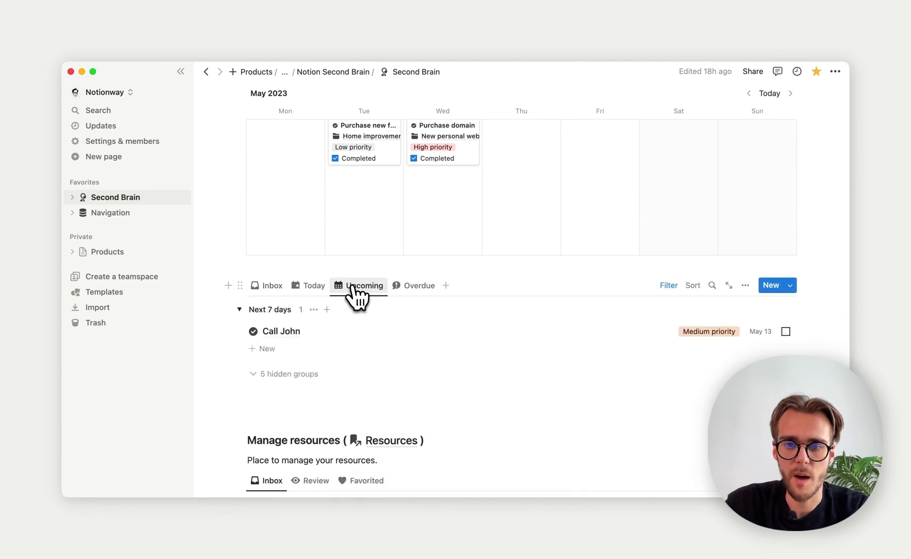
scroll(313, 297, "down", 2)
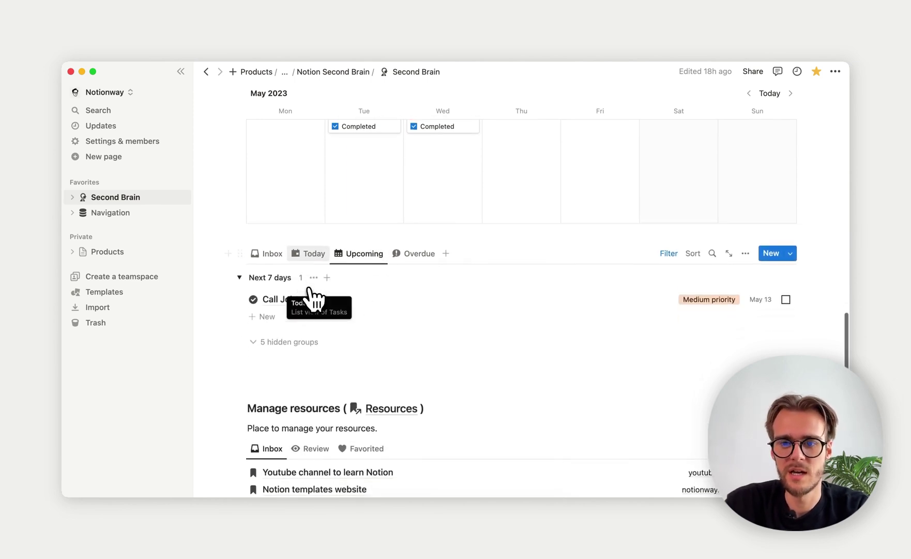
scroll(357, 246, "up", 4)
scroll(357, 245, "up", 1)
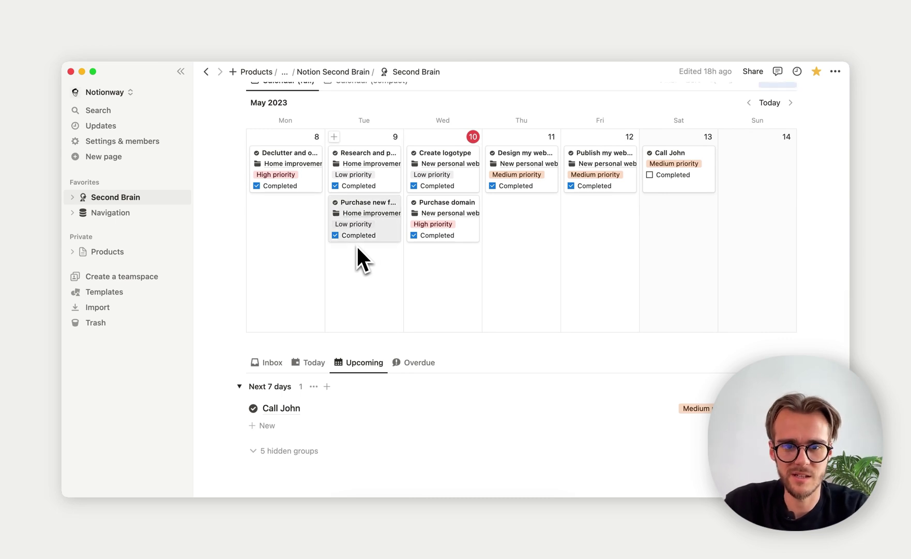
Mark Publish my website as not completed again.
left_click(572, 187)
scroll(573, 188, "down", 4)
scroll(476, 351, "down", 2)
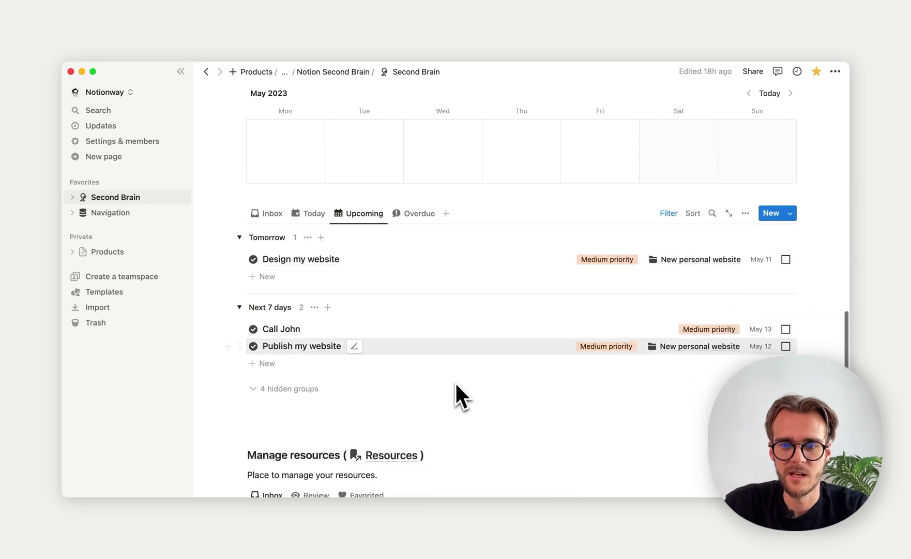
scroll(323, 245, "up", 5)
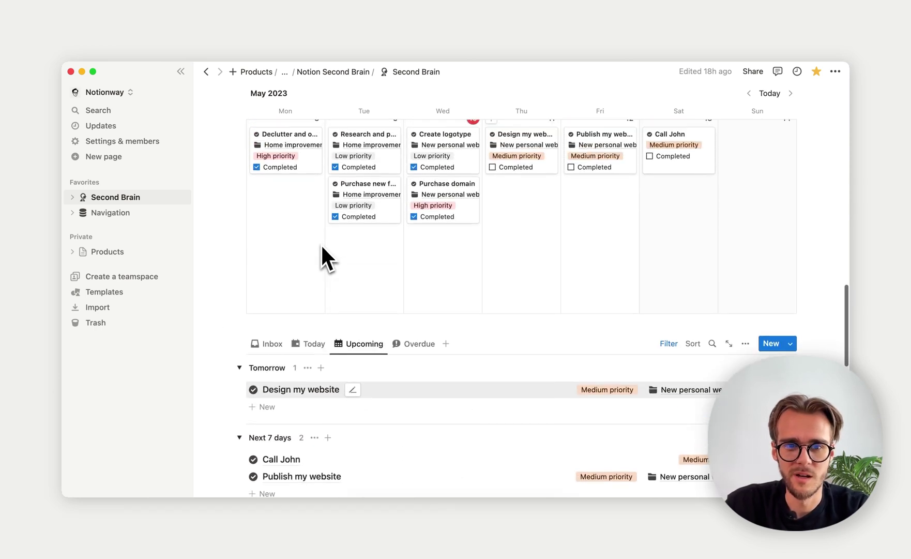
scroll(551, 253, "down", 3)
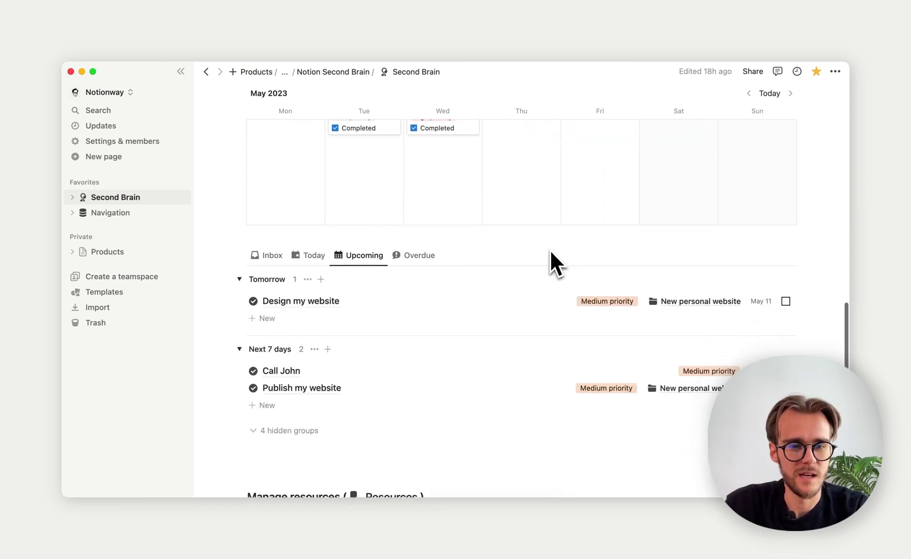
scroll(551, 253, "down", 1)
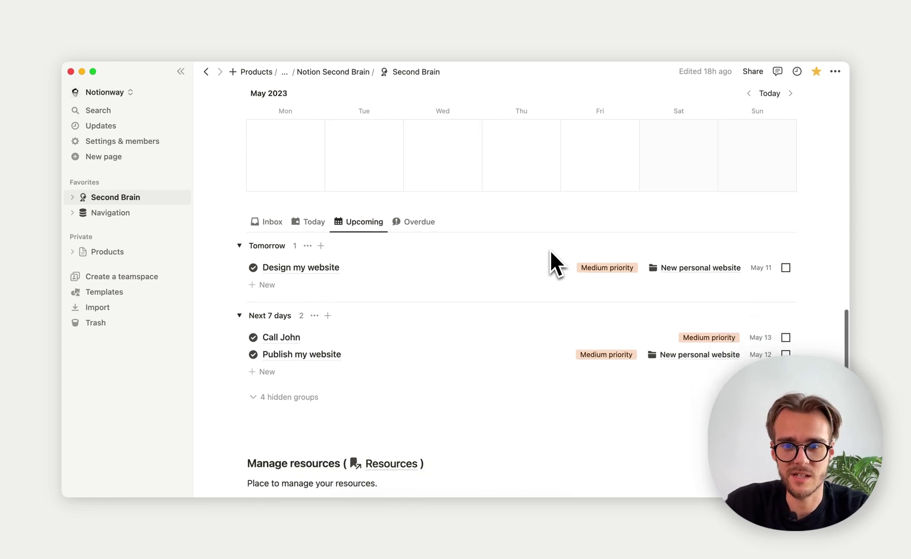
Check today's tasks, return to Upcoming, and expand Navigation in the sidebar.
left_click(307, 223)
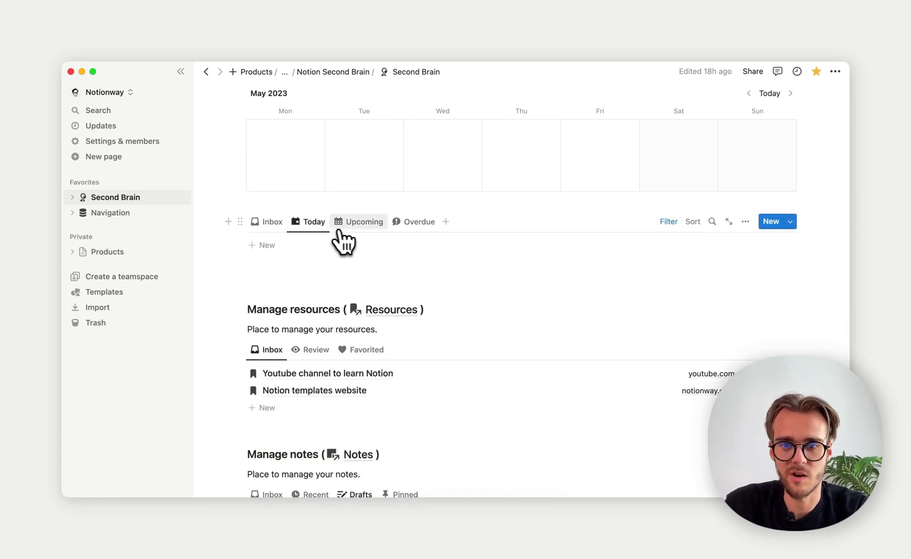
left_click(362, 223)
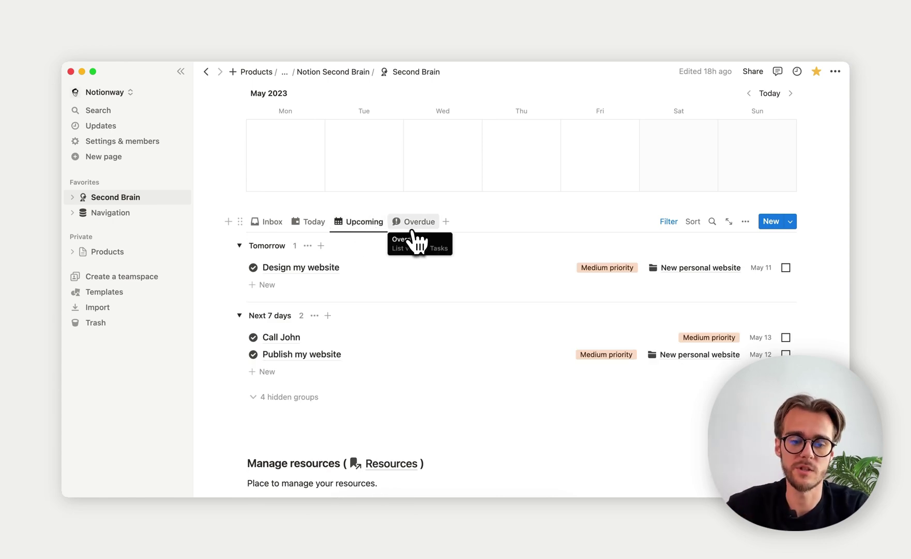
left_click(73, 212)
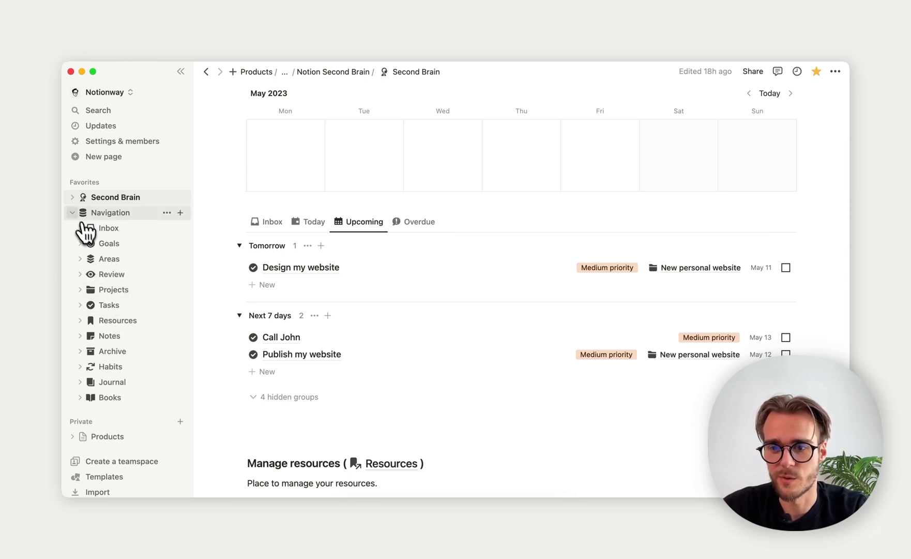
Collapse Navigation, then preview and close the Youtube channel to learn Notion resource in Manage resources.
left_click(73, 212)
scroll(372, 289, "down", 5)
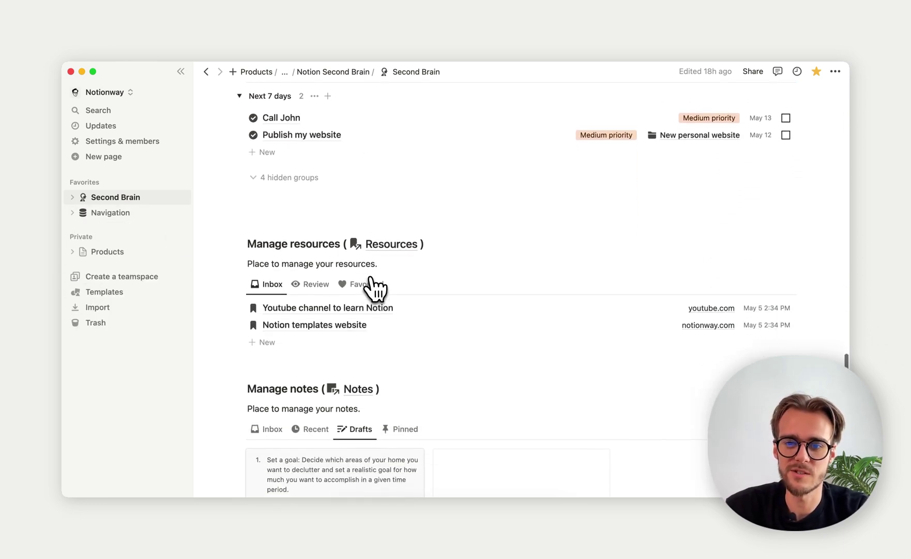
scroll(373, 285, "down", 3)
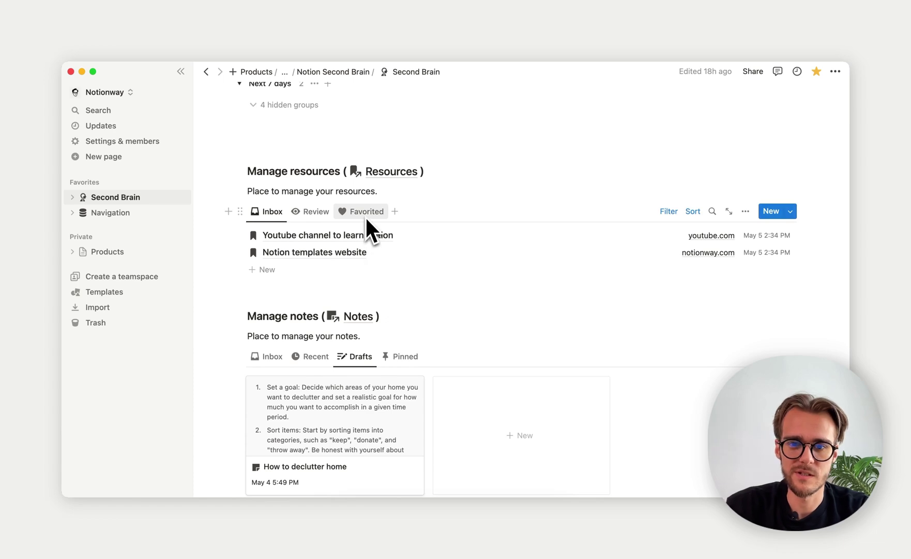
left_click(356, 237)
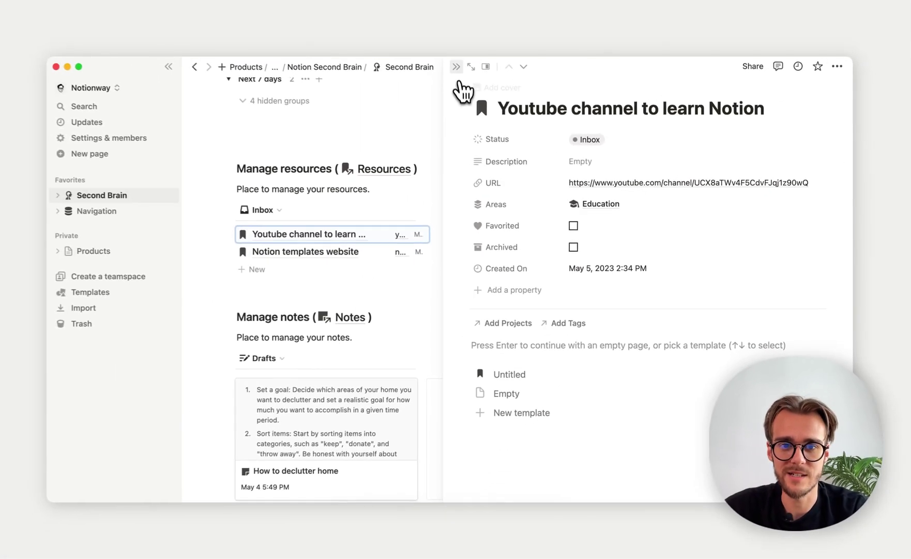
left_click(464, 91)
scroll(464, 178, "down", 3)
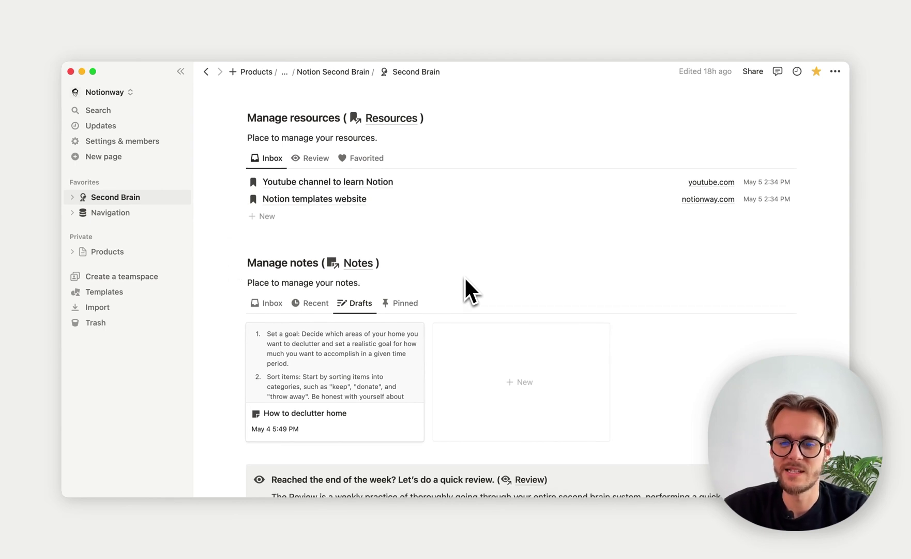
scroll(398, 290, "down", 1)
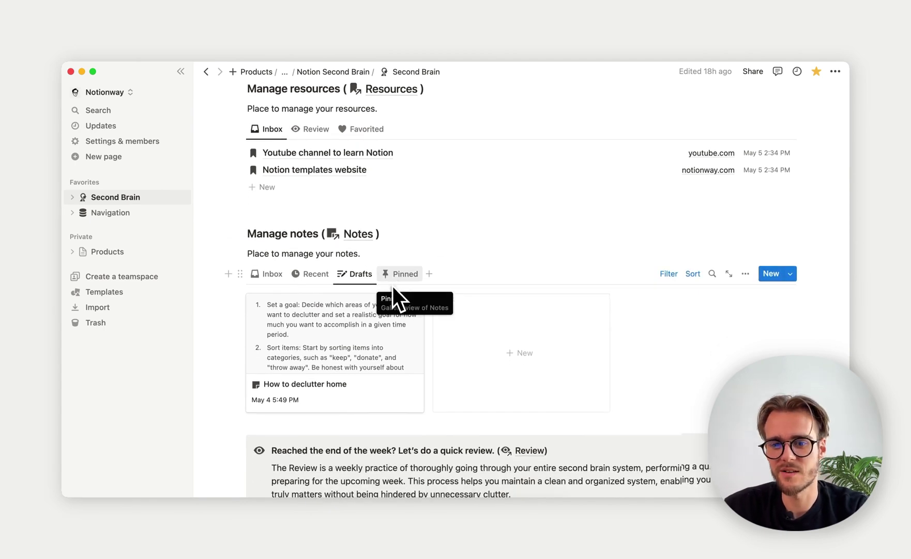
scroll(392, 287, "down", 3)
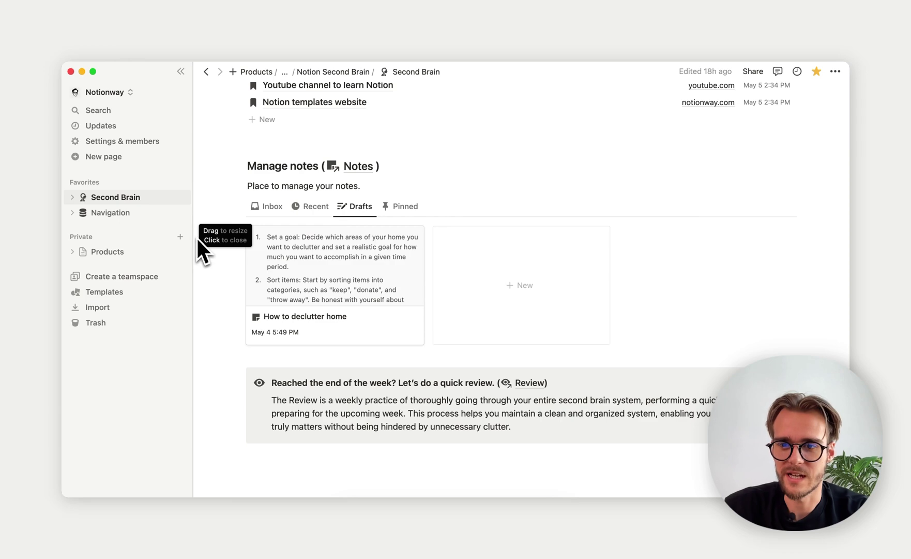
scroll(326, 273, "up", 10)
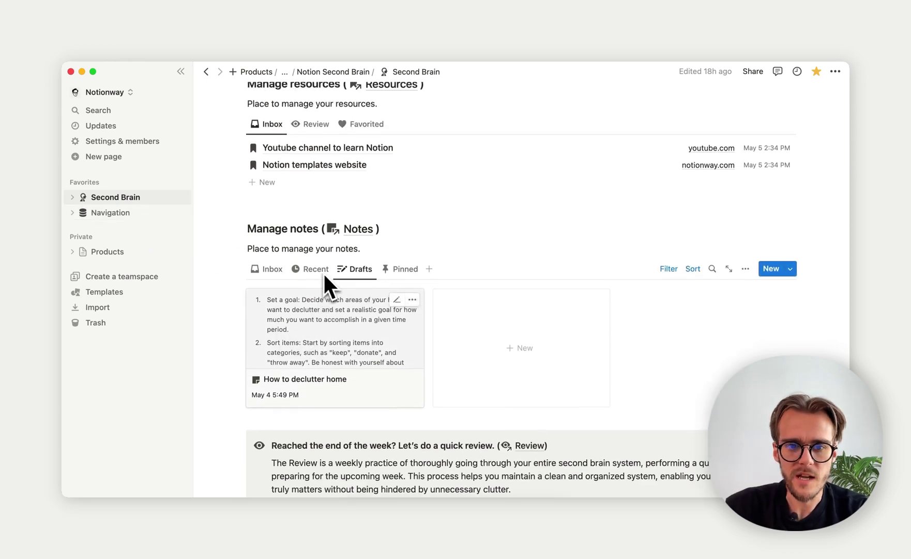
scroll(326, 272, "up", 15)
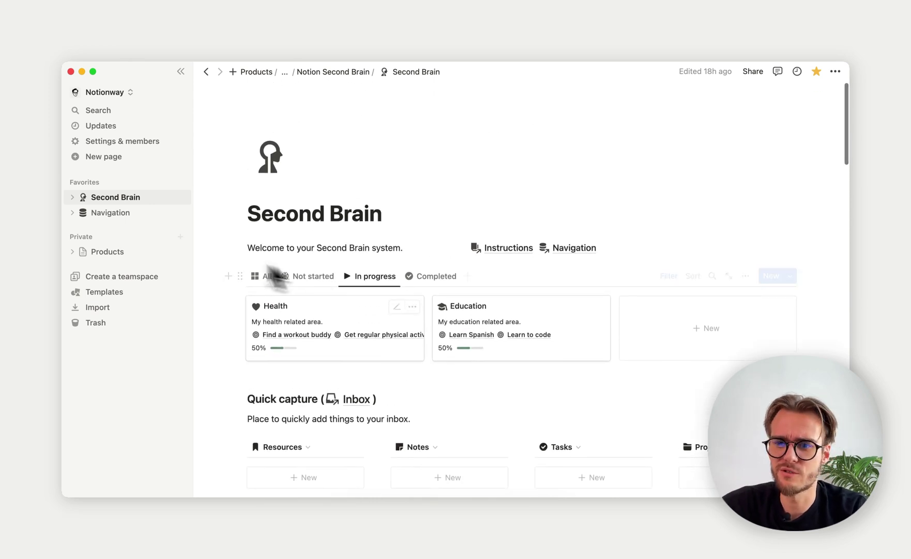
Expand Navigation, scroll through the Navigation page, then go to its Inbox page.
left_click(72, 213)
scroll(334, 281, "down", 1)
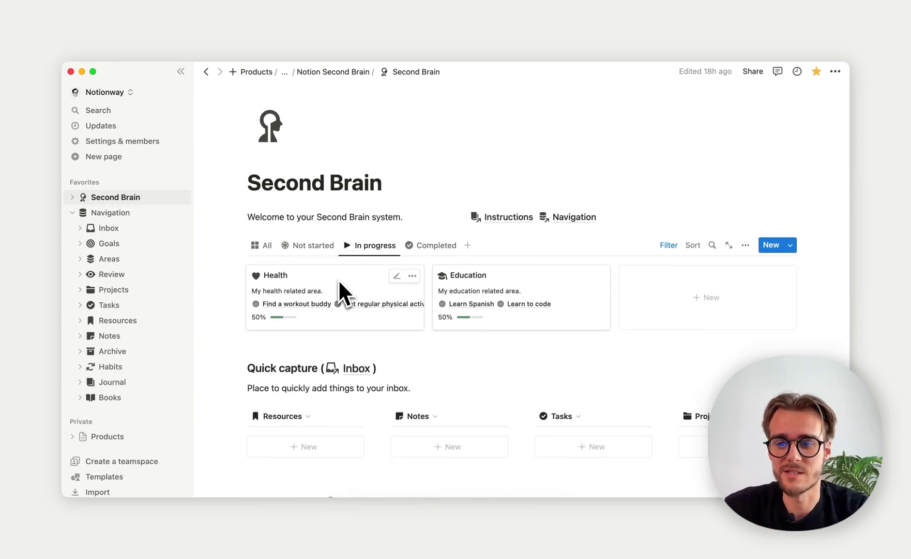
left_click(130, 216)
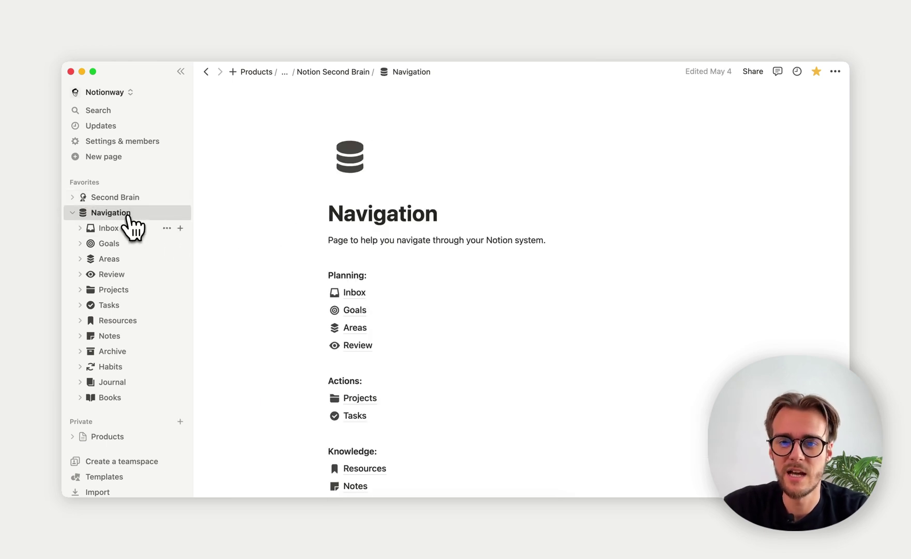
scroll(320, 257, "down", 1)
scroll(435, 239, "down", 3)
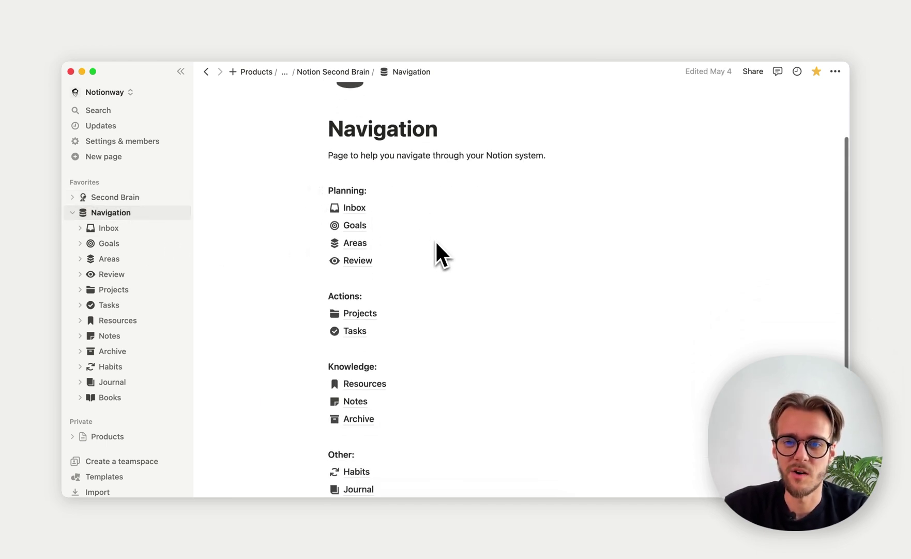
scroll(436, 243, "down", 1)
scroll(437, 243, "up", 2)
scroll(436, 243, "down", 2)
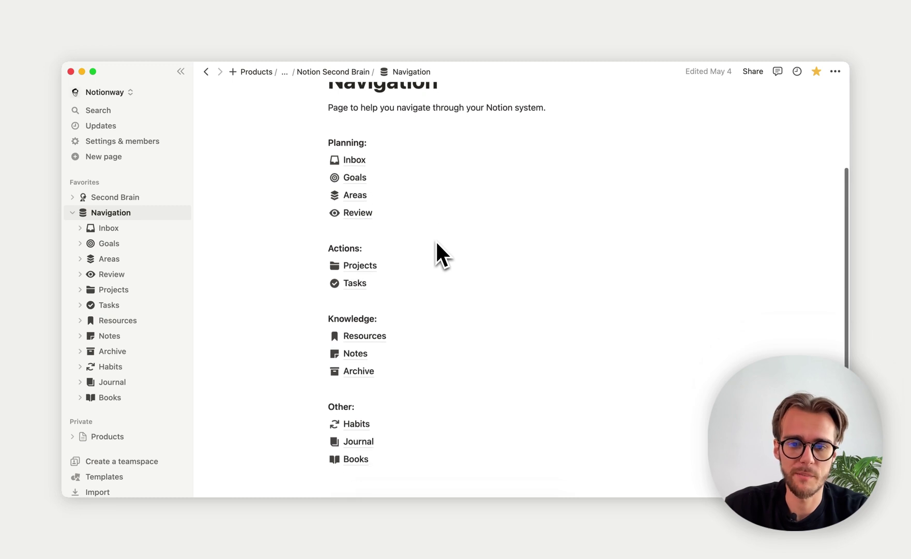
scroll(437, 243, "up", 3)
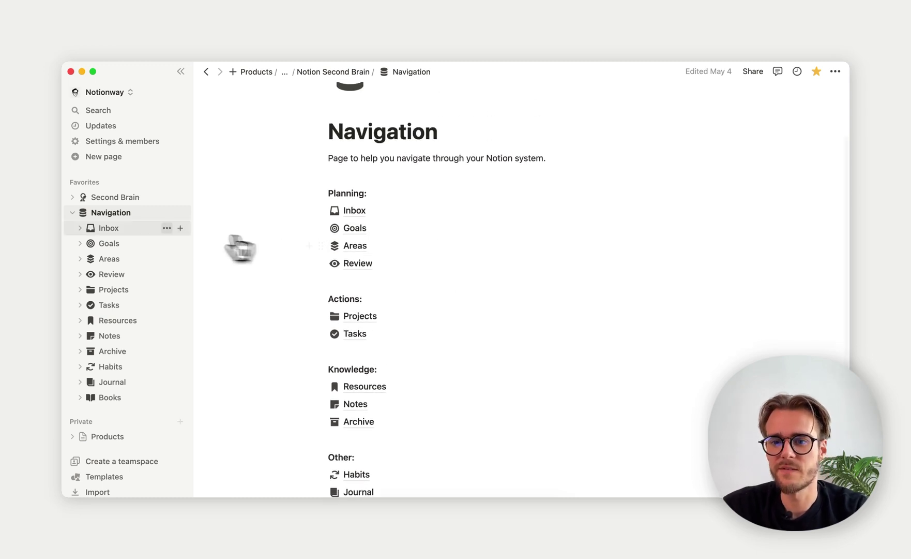
left_click(125, 229)
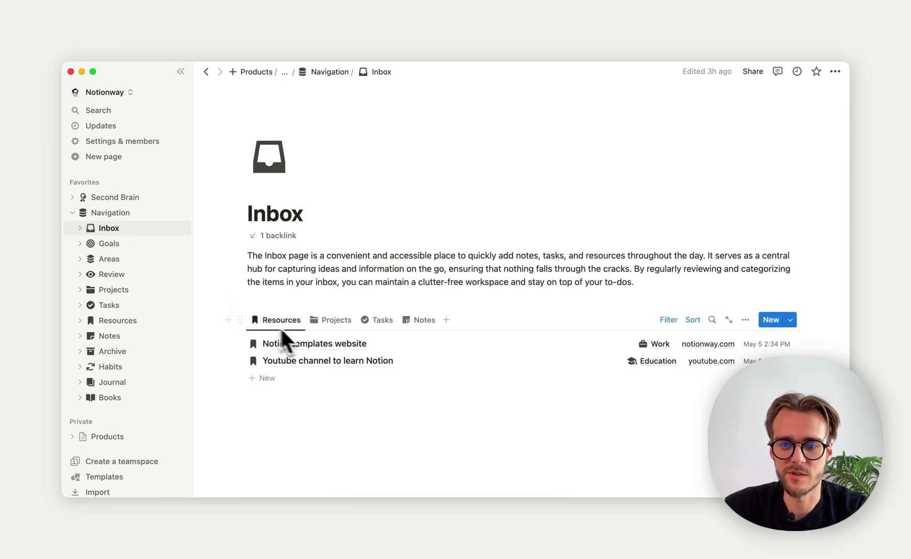
Visit the Goals, Areas, Review, Projects, Tasks and Resources pages in turn.
left_click(136, 248)
scroll(206, 285, "down", 1)
left_click(146, 260)
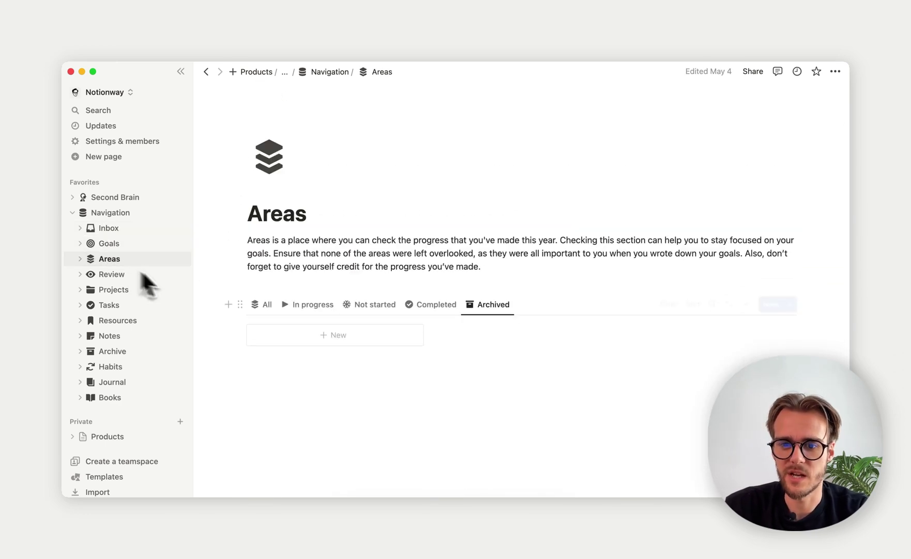
left_click(126, 276)
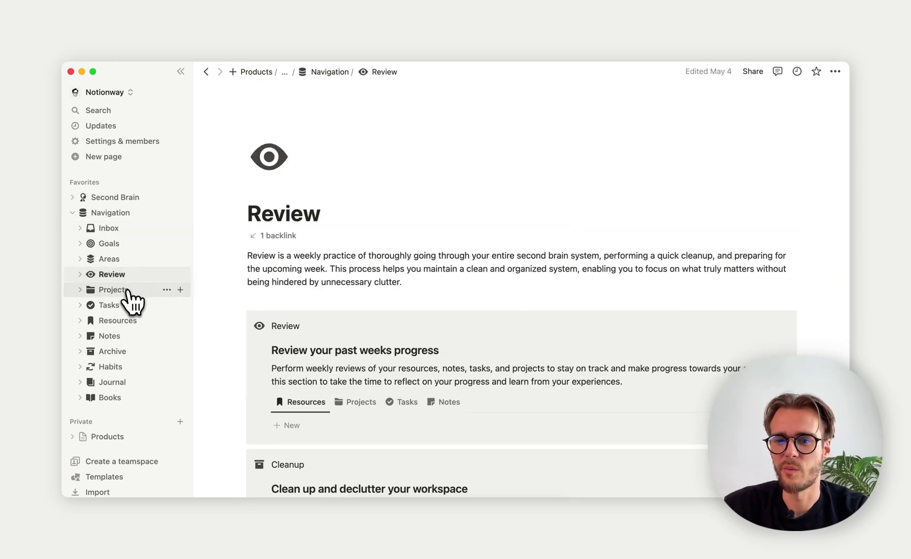
left_click(127, 291)
left_click(126, 307)
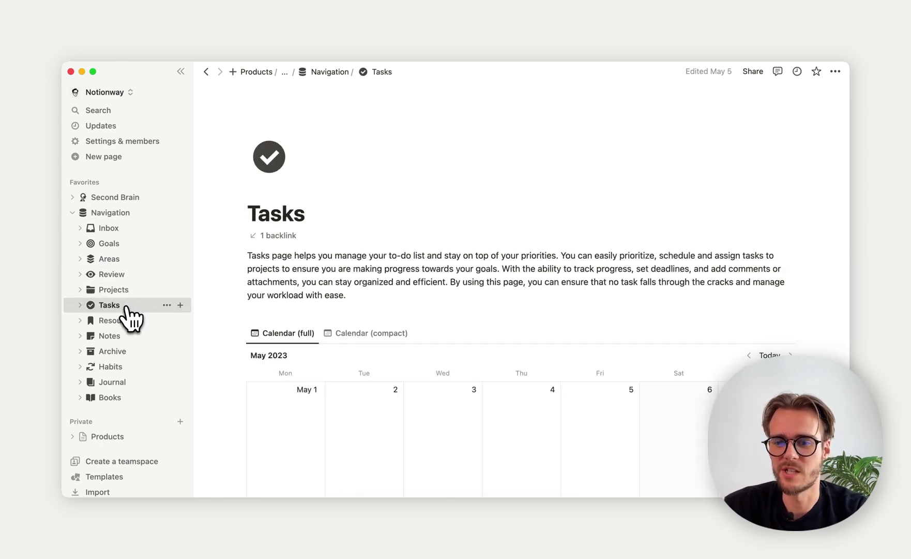
left_click(126, 321)
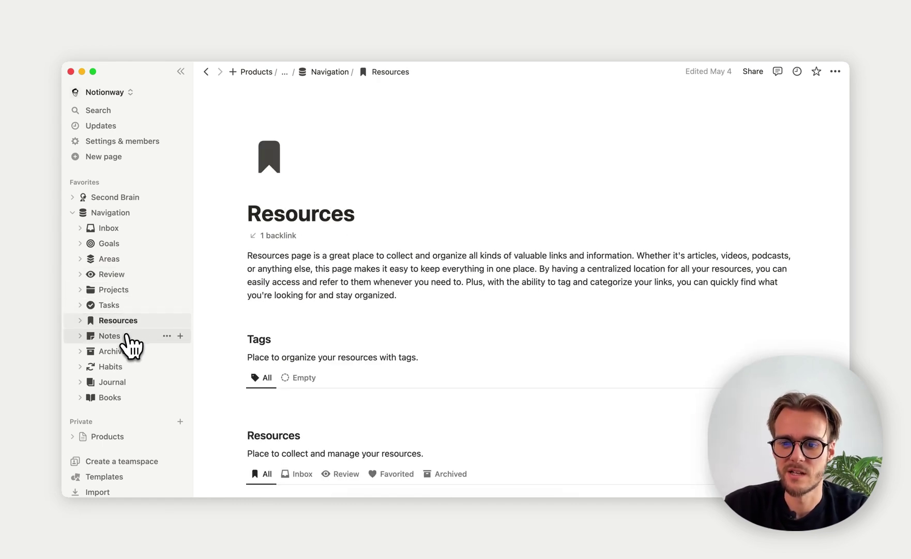
Visit the Notes, Archive, Habits, Journal and Books pages, then go back to Second Brain.
scroll(274, 348, "down", 4)
left_click(134, 344)
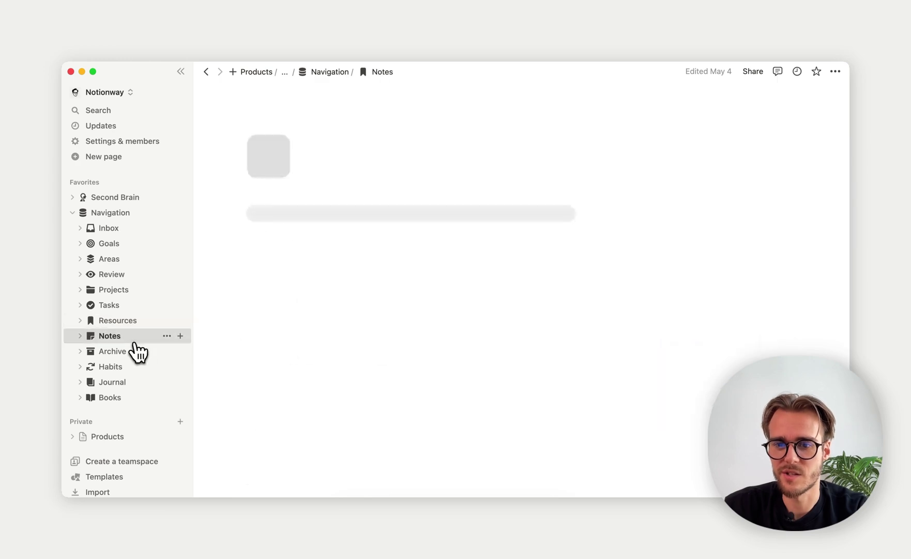
scroll(287, 356, "down", 5)
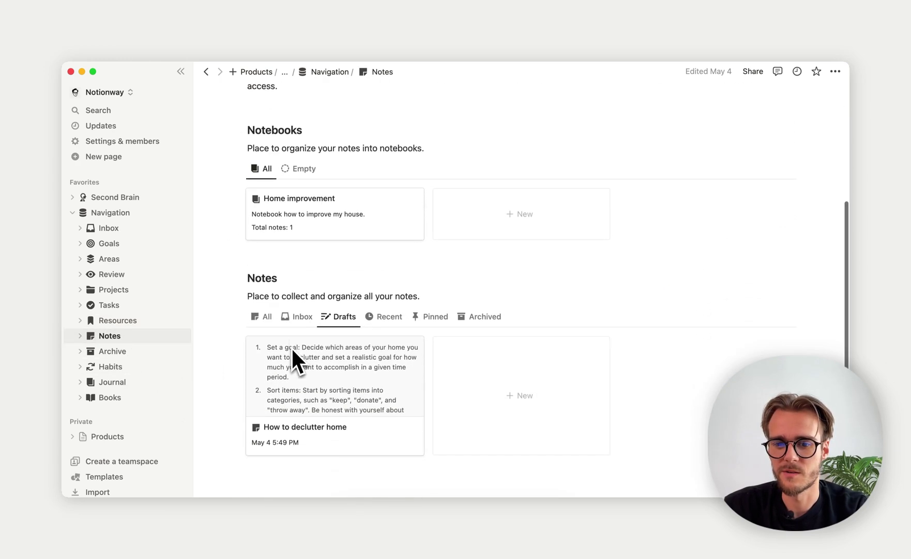
left_click(179, 350)
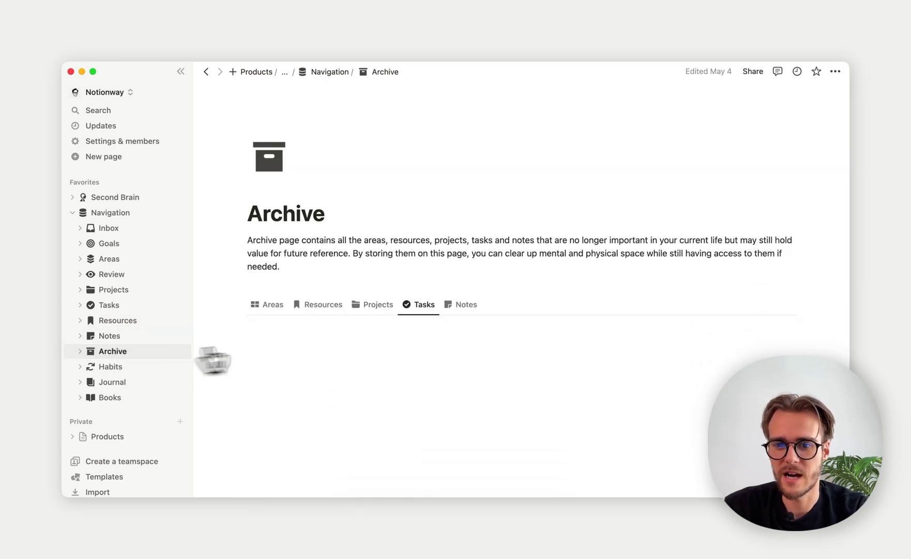
left_click(135, 367)
scroll(313, 336, "down", 4)
left_click(145, 383)
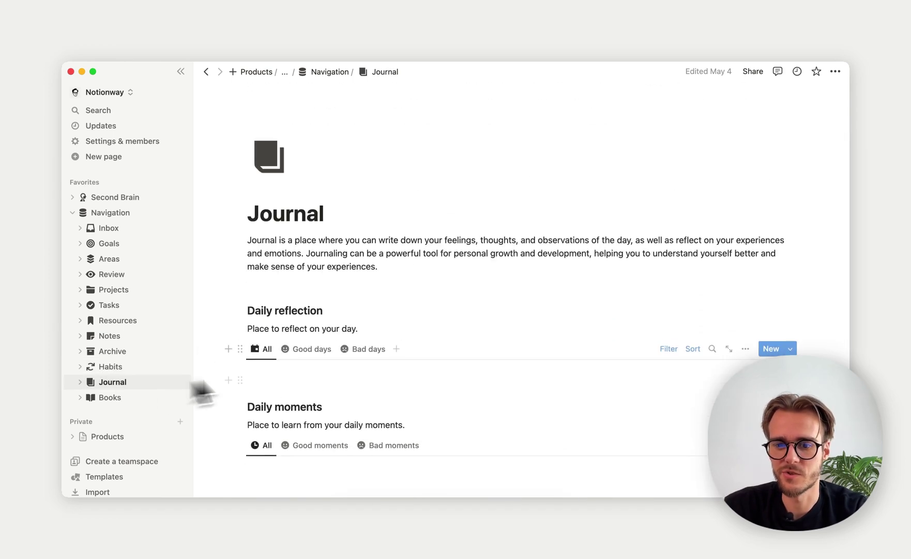
scroll(314, 361, "down", 3)
left_click(144, 397)
scroll(294, 337, "down", 3)
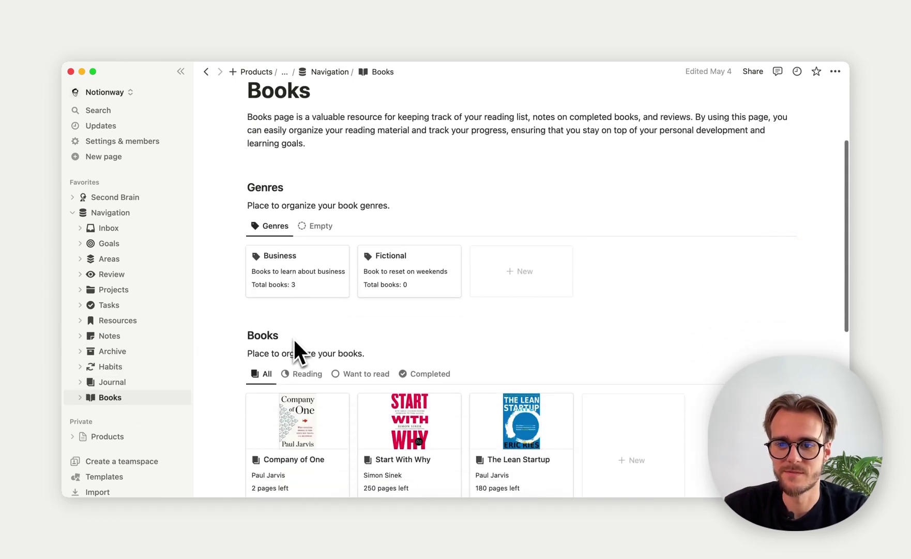
left_click(117, 199)
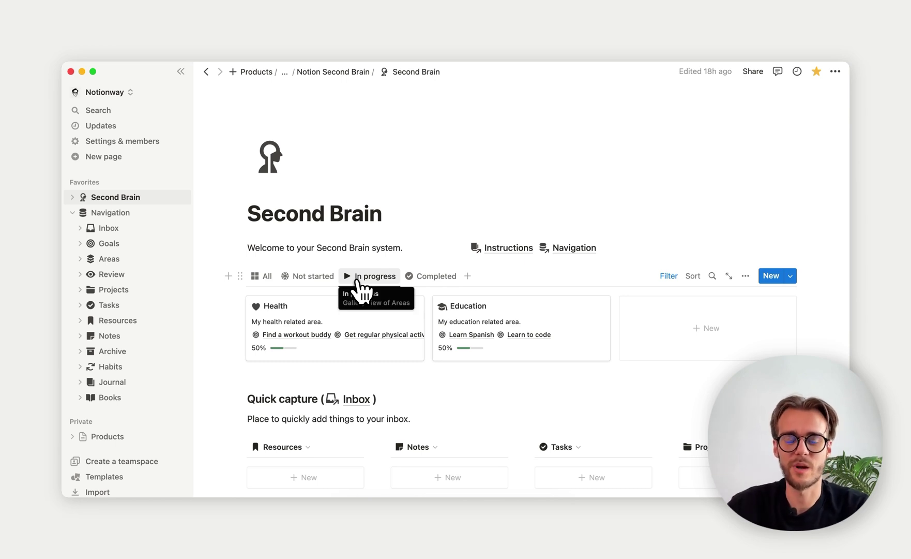
left_click(402, 214)
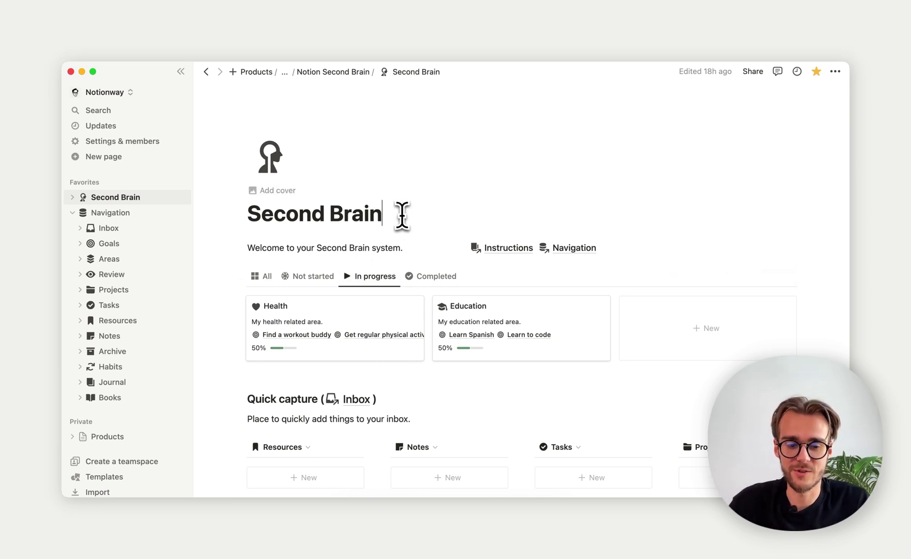